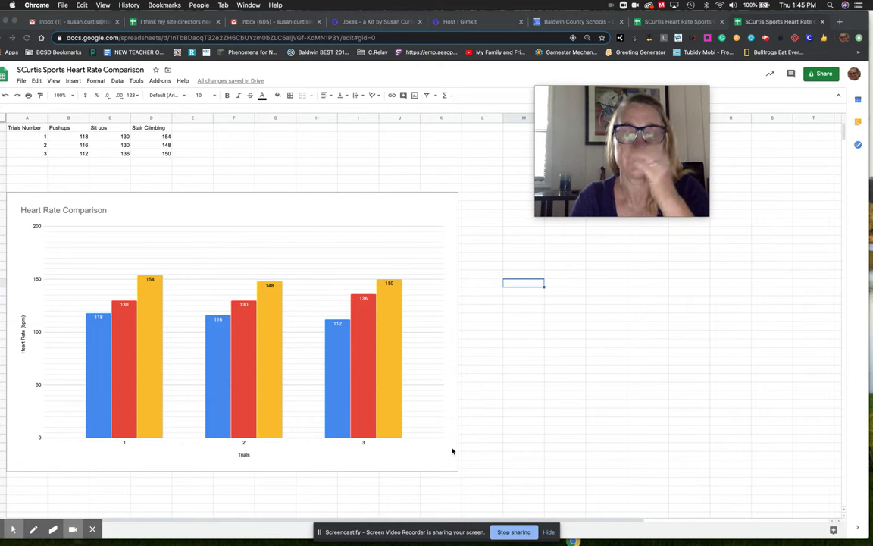
# Step: Select the Heart Rate Comparison chart and shift it slightly to the right
pyautogui.click(312, 198)
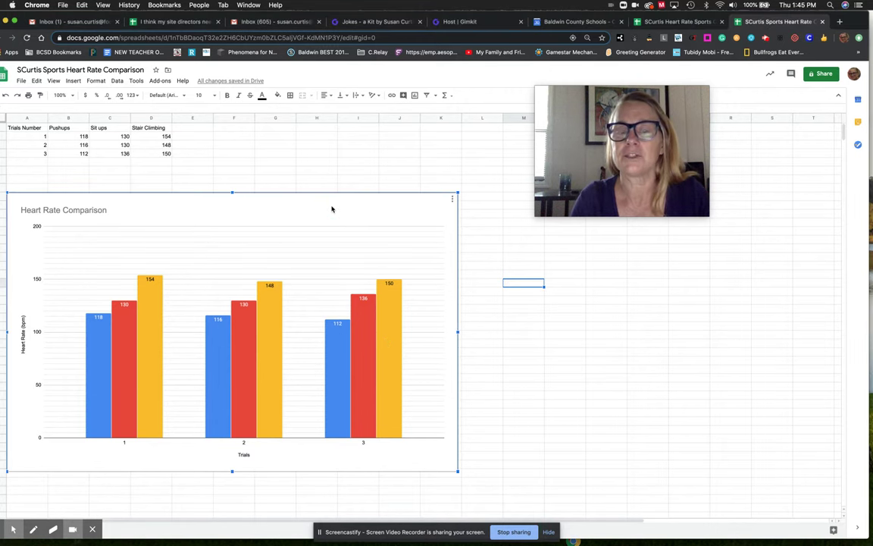
pyautogui.moveTo(347, 206); pyautogui.dragTo(378, 209)
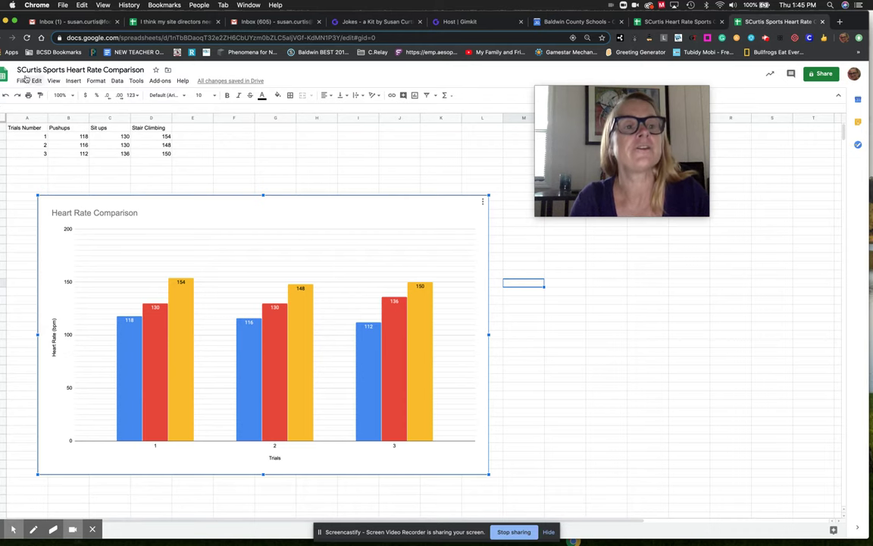
# Step: Create a new blank spreadsheet via File > New > Spreadsheet
pyautogui.click(22, 81)
pyautogui.click(34, 117)
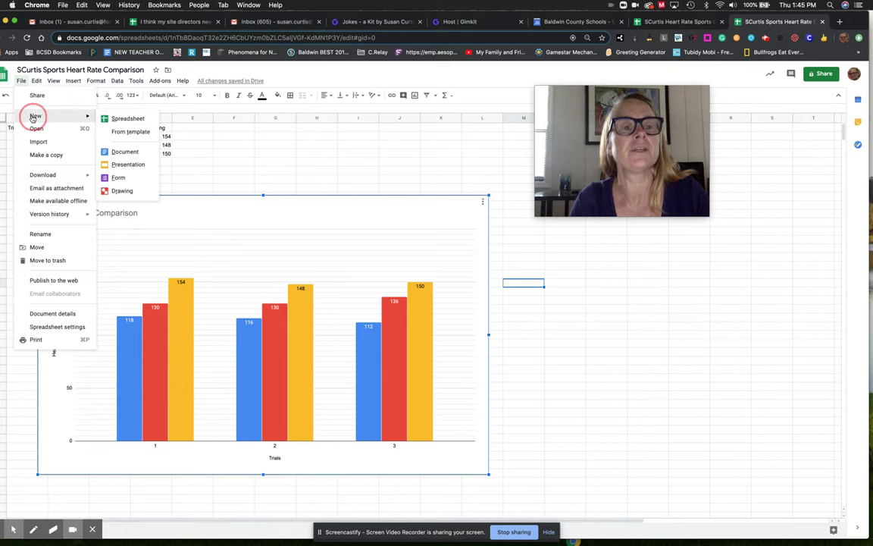
pyautogui.click(117, 119)
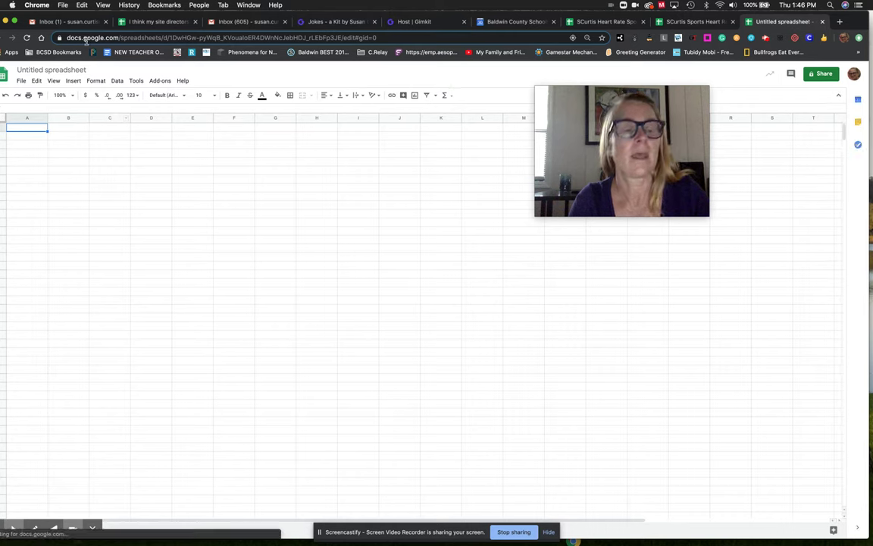
# Step: Rename the untitled spreadsheet to the author's name followed by 'Sports Heart Rate Comparison'
pyautogui.click(67, 70)
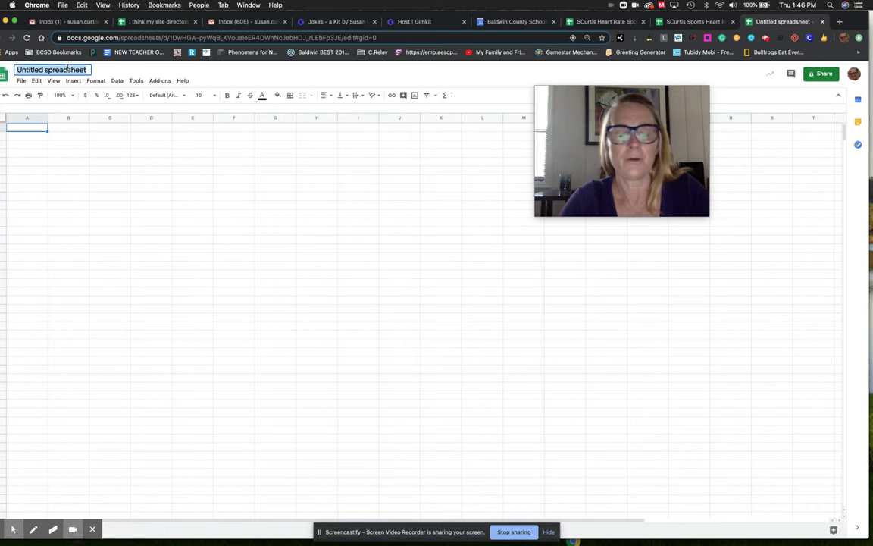
pyautogui.write('Scu')
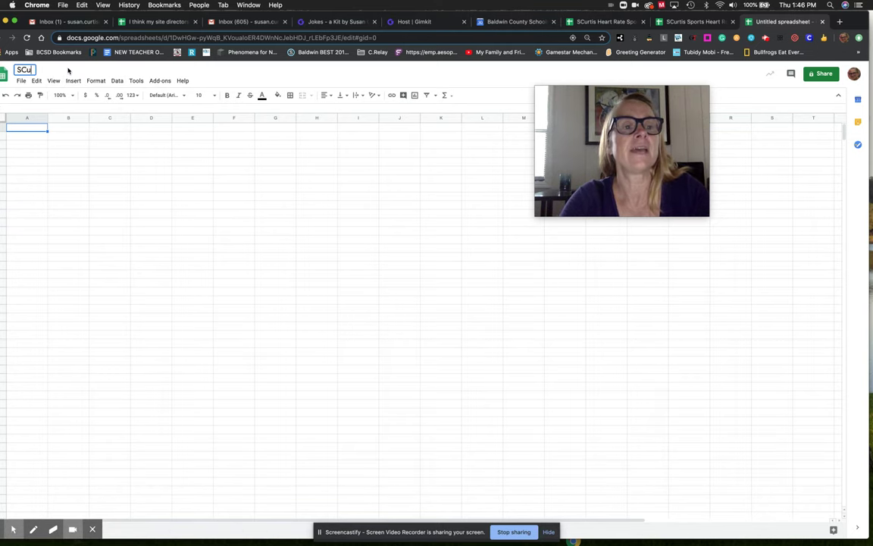
pyautogui.write('rti')
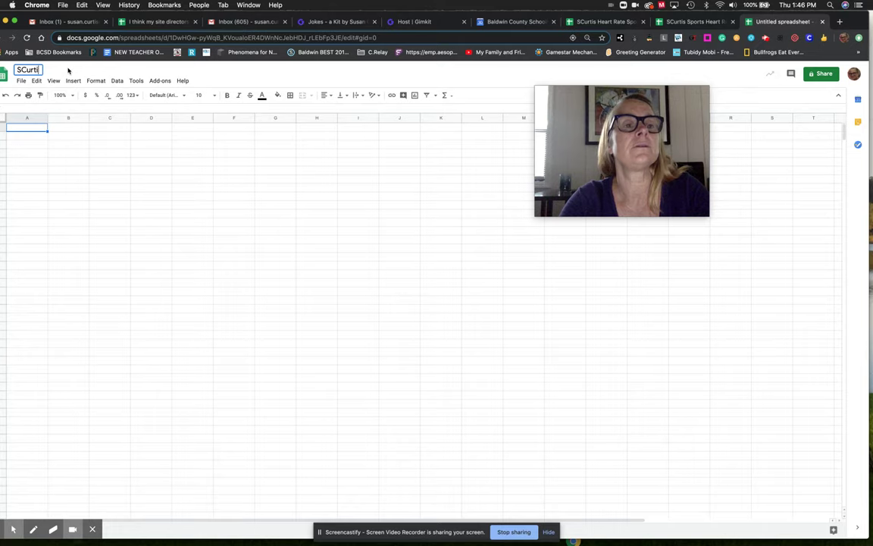
pyautogui.write('s Sp')
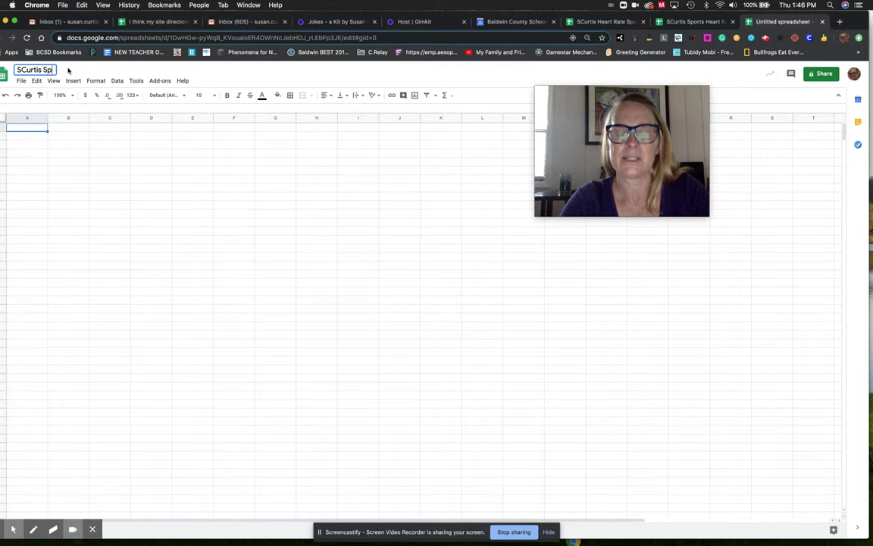
pyautogui.write('orts Heart ')
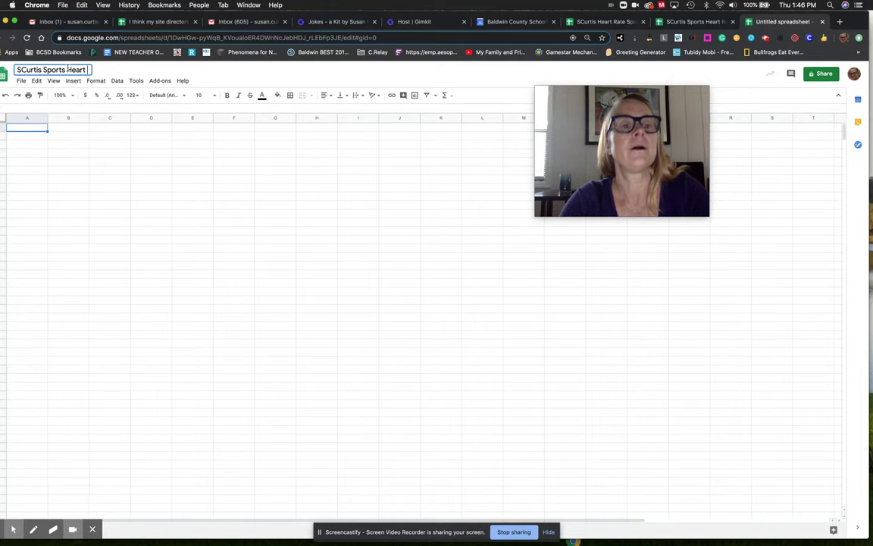
pyautogui.write('Rate Comparison')
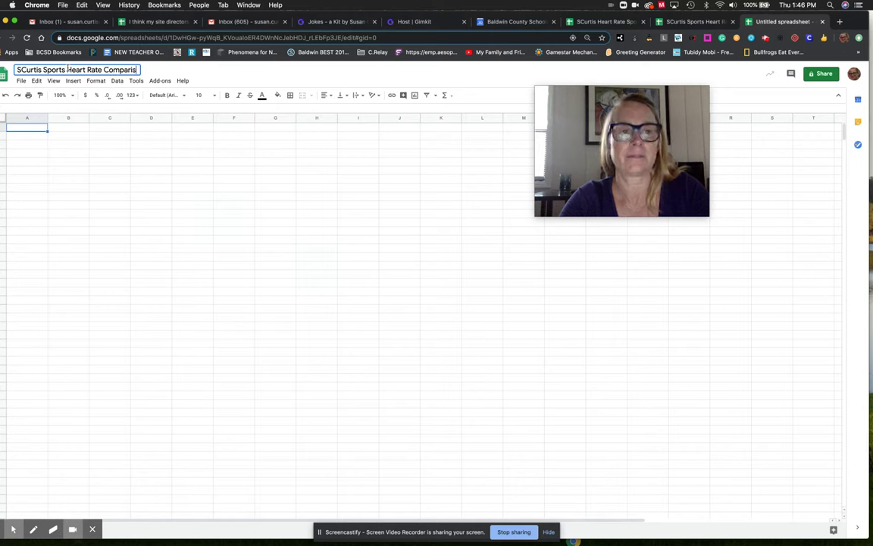
pyautogui.click(30, 131)
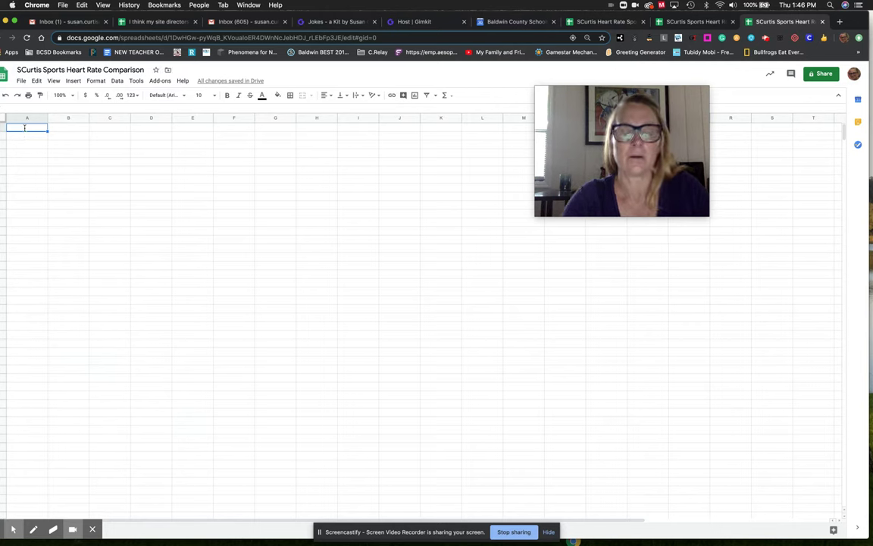
# Step: Enter the heading 'Trials' in A1 with trial numbers 1, 2 and 3 below
pyautogui.write('Trai')
pyautogui.press('BackSpace')
pyautogui.write('ials')
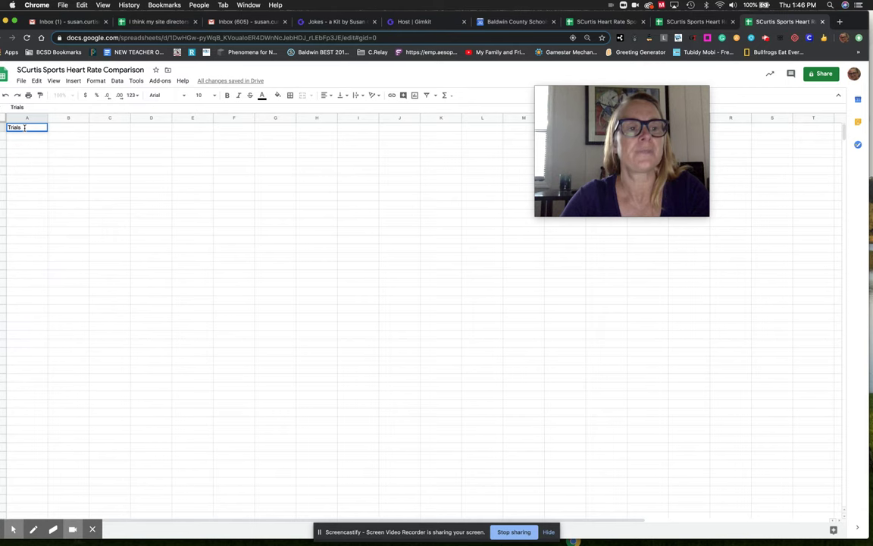
pyautogui.press('Return')
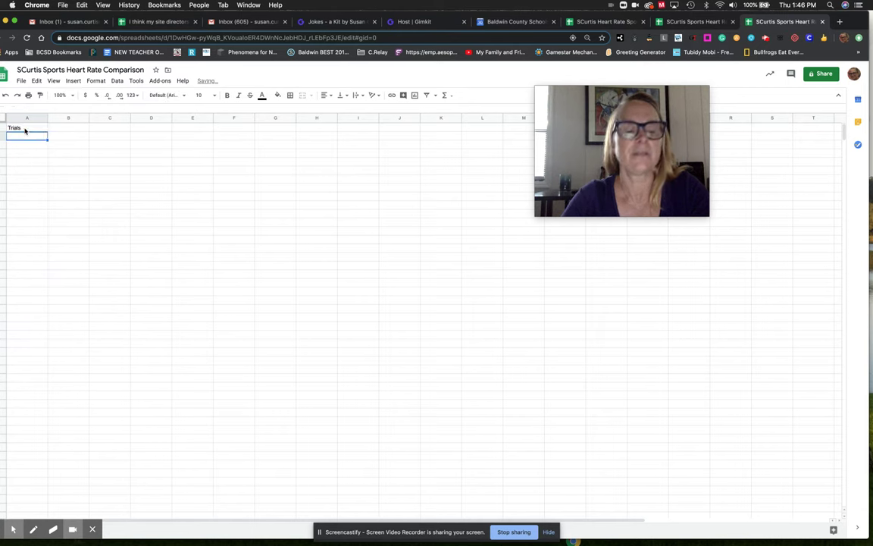
pyautogui.write('1')
pyautogui.press('Return')
pyautogui.write('2')
pyautogui.press('Return')
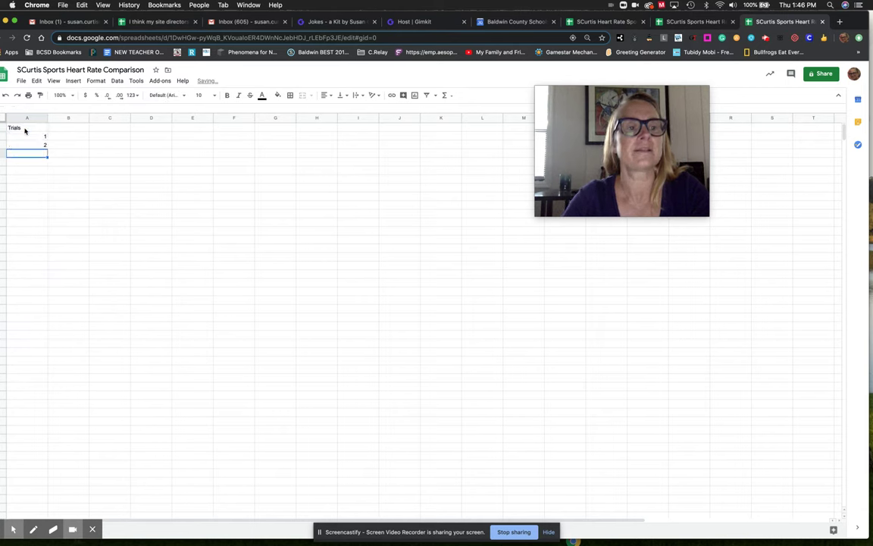
pyautogui.write('3')
pyautogui.press('Return')
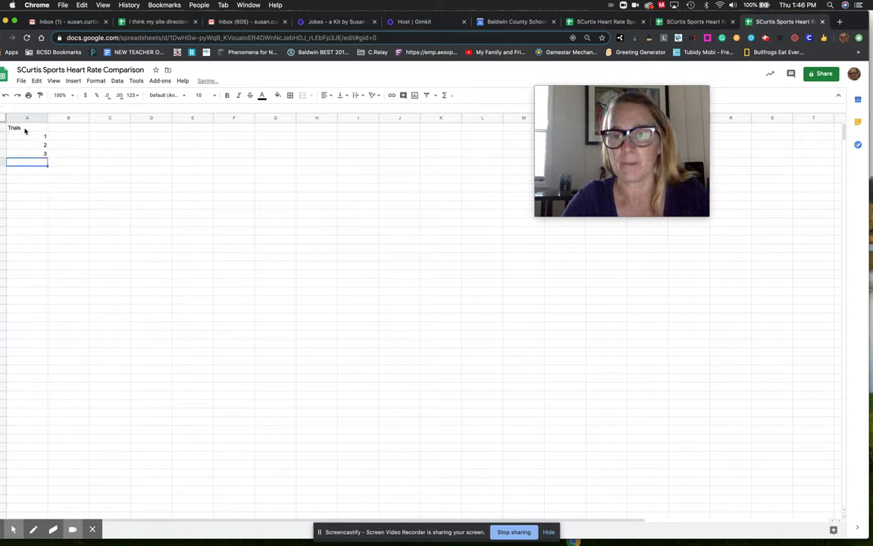
# Step: Widen column B and set the table cells to Merriweather, size 14
pyautogui.press('Right')
pyautogui.press('Up')
pyautogui.press('Up')
pyautogui.press('Up')
pyautogui.press('Up')
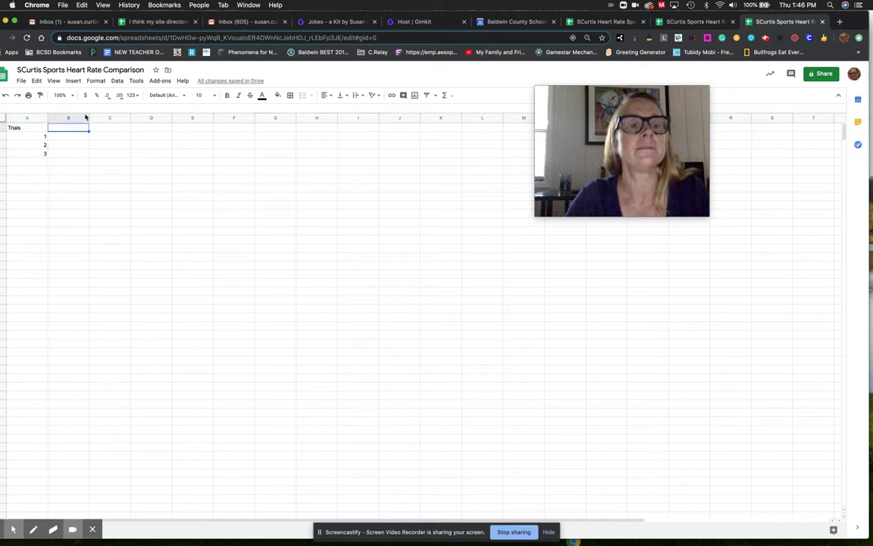
pyautogui.moveTo(88, 118); pyautogui.dragTo(129, 118)
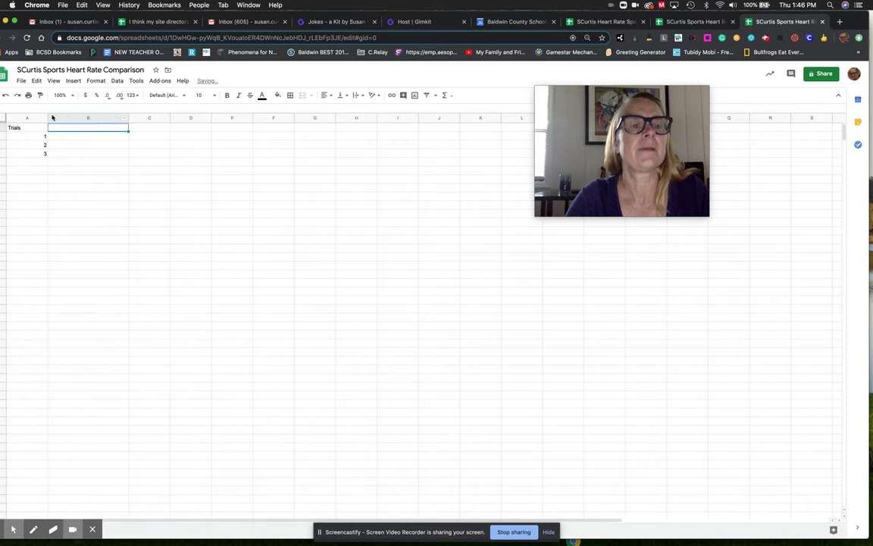
pyautogui.moveTo(47, 117); pyautogui.dragTo(31, 153)
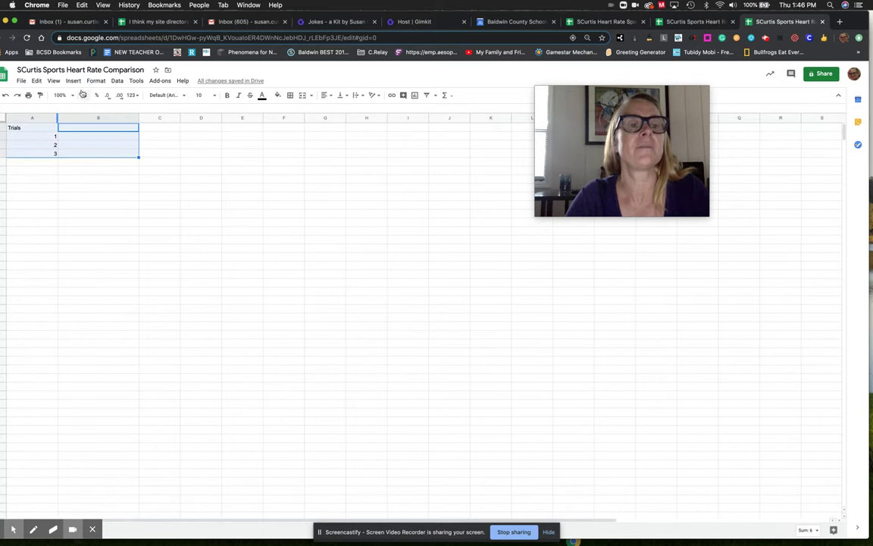
pyautogui.click(168, 94)
pyautogui.click(186, 179)
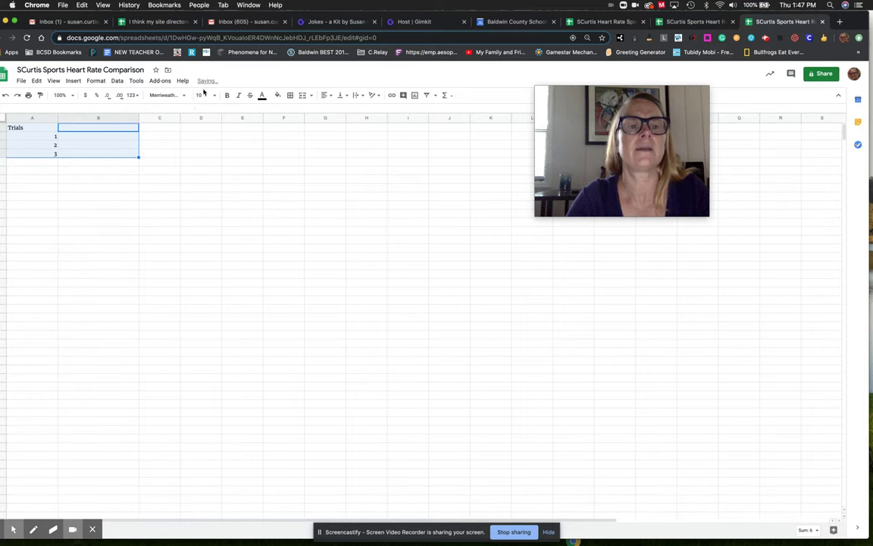
pyautogui.click(203, 95)
pyautogui.click(204, 201)
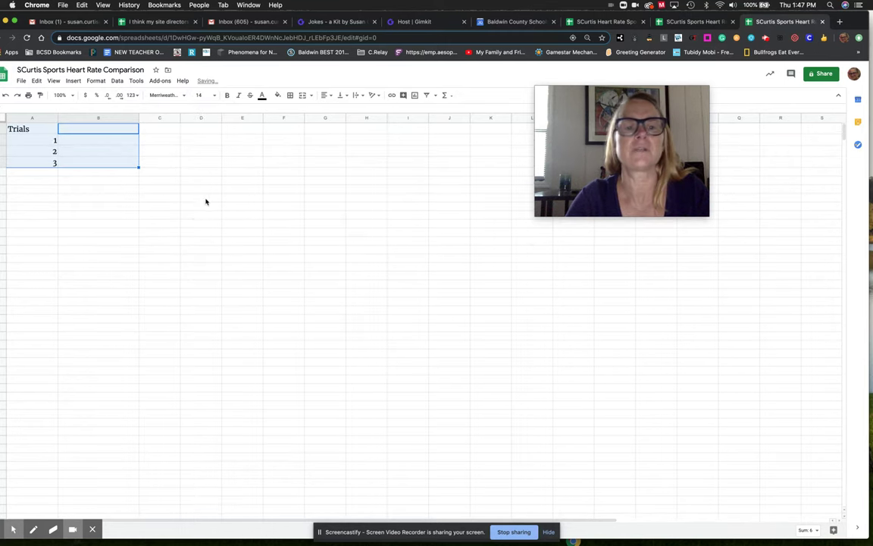
pyautogui.click(247, 260)
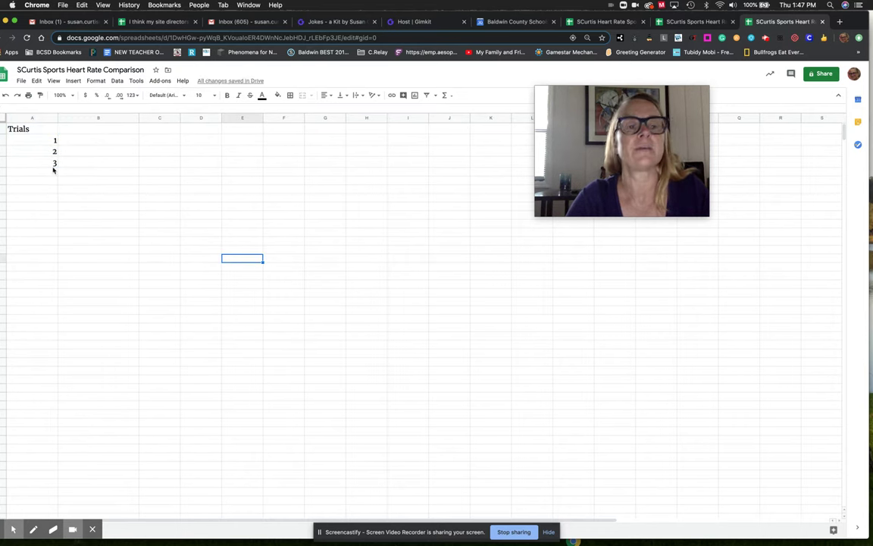
pyautogui.click(103, 131)
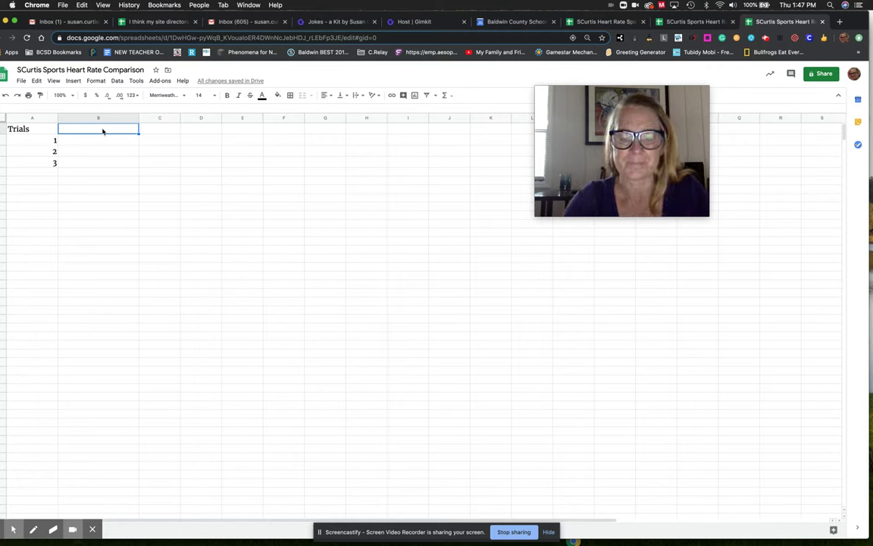
# Step: Type the heading 'Jumping Rope' in B1
pyautogui.write('Jump')
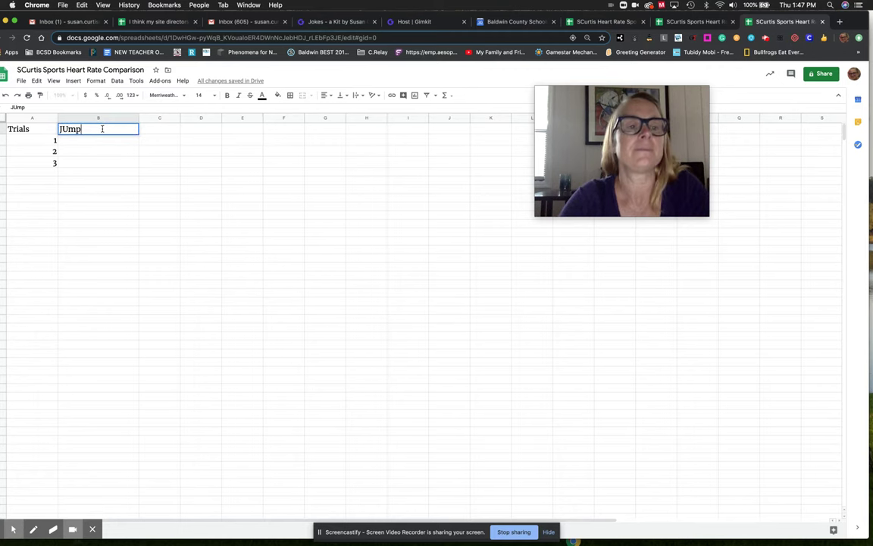
pyautogui.press('BackSpace')
pyautogui.press('BackSpace')
pyautogui.press('BackSpace')
pyautogui.write('ump')
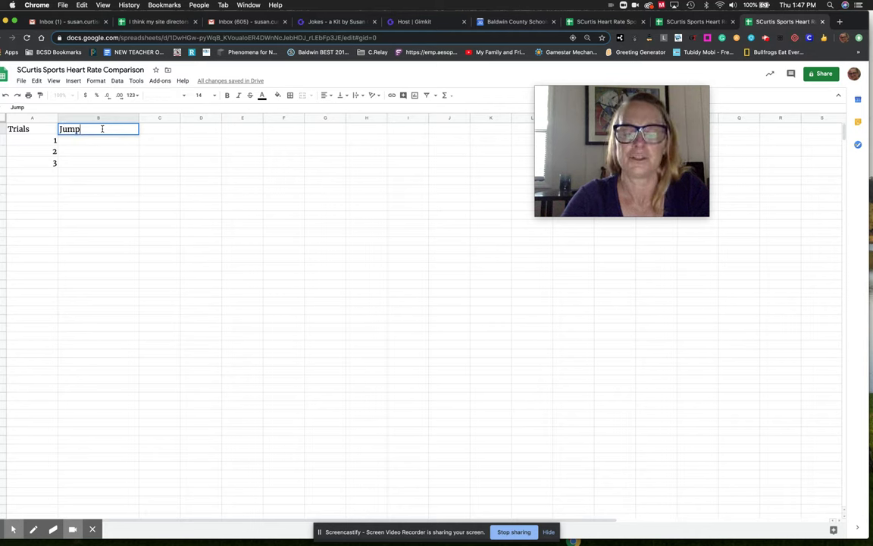
pyautogui.write('ing Rope')
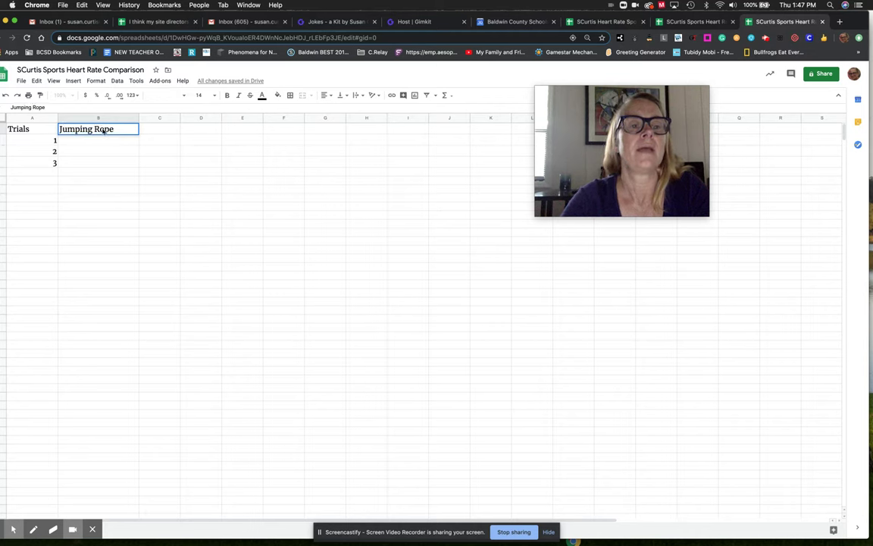
pyautogui.press('Return')
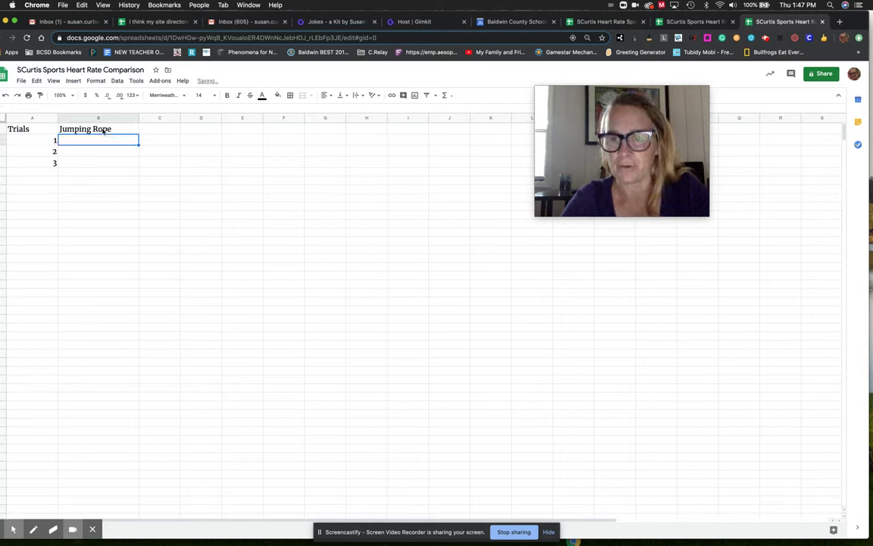
# Step: Enter 154, 160 and 158 under Jumping Rope and widen column C
pyautogui.write('154')
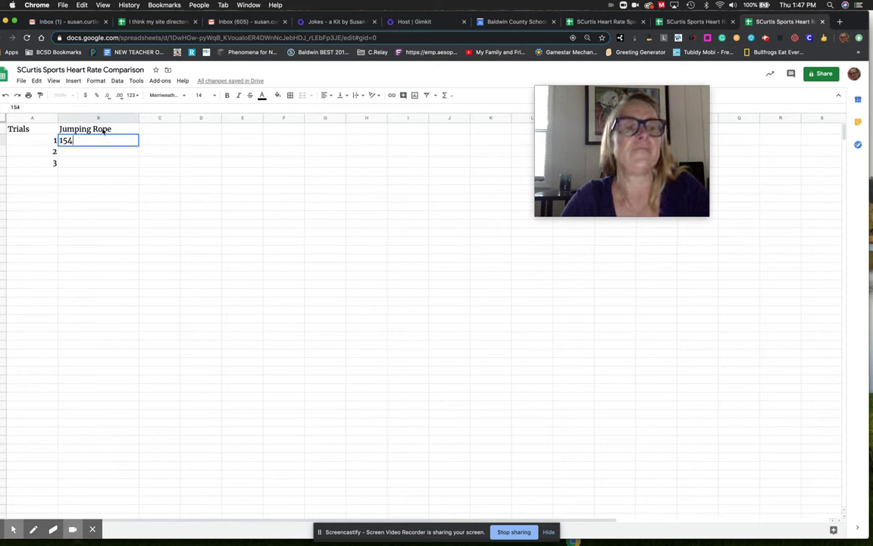
pyautogui.press('Return')
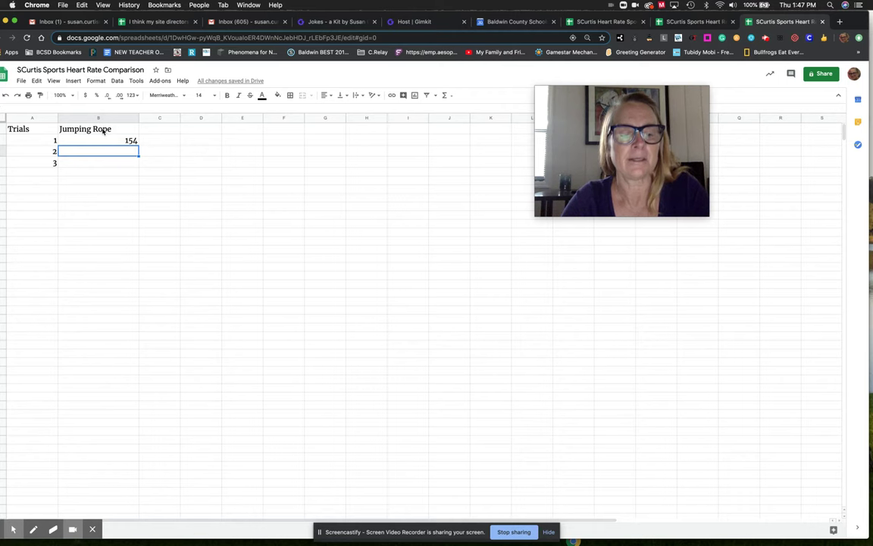
pyautogui.write('160')
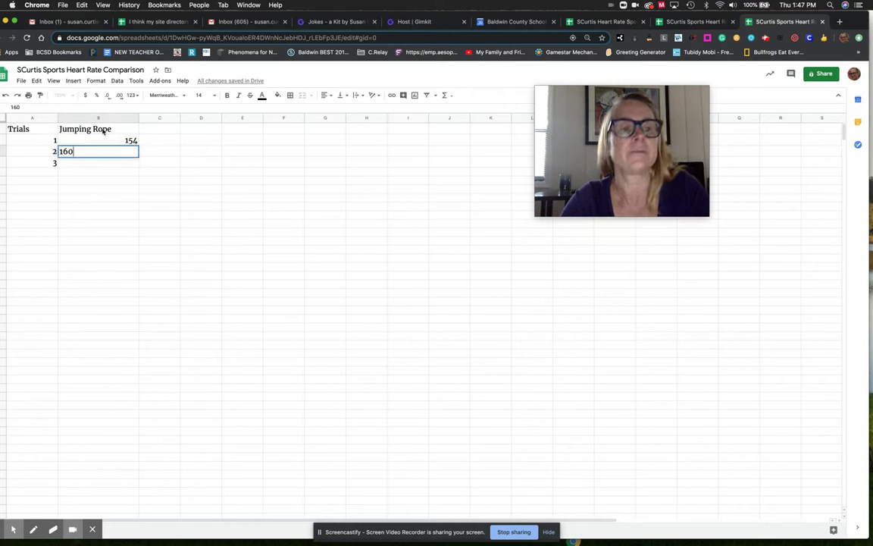
pyautogui.press('Return')
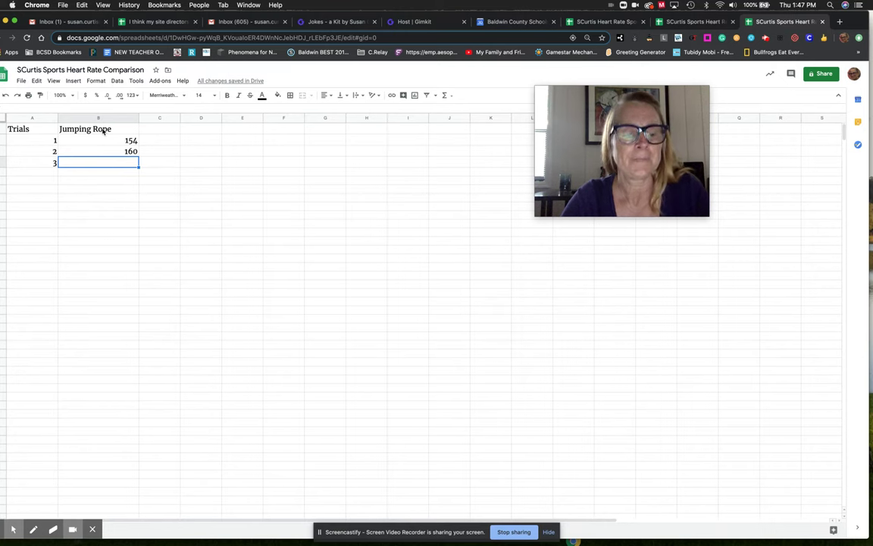
pyautogui.write('158')
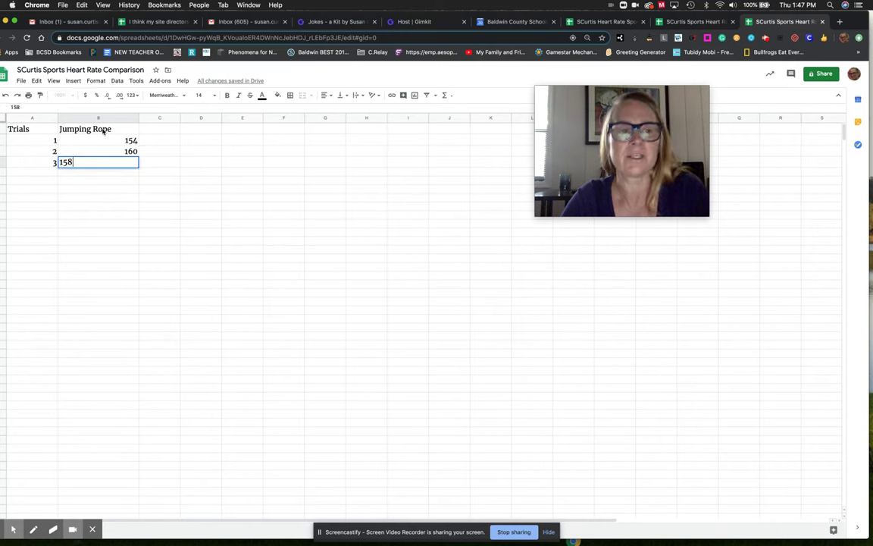
pyautogui.press('Return')
pyautogui.press('Right')
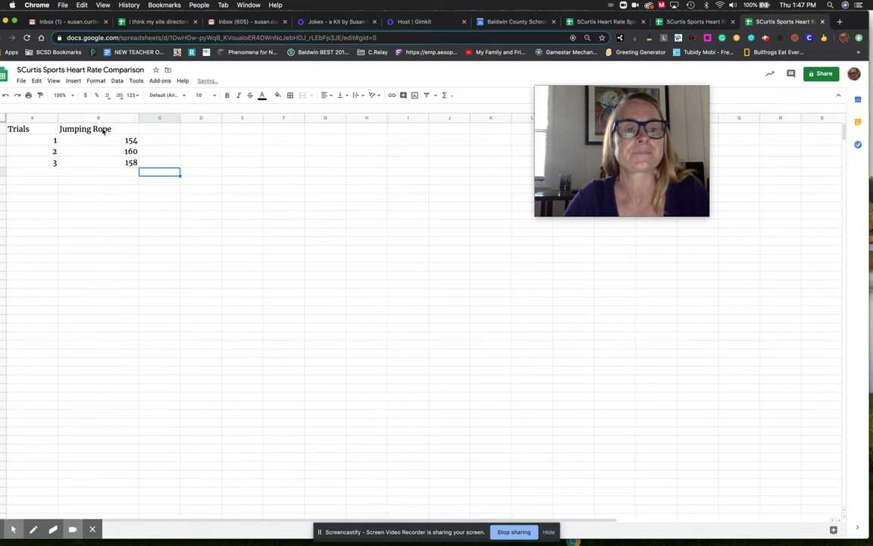
pyautogui.moveTo(179, 118); pyautogui.dragTo(228, 118)
# Step: Type 'Sit ups' in C1 and format the heading row as Merriweather 14
pyautogui.click(182, 129)
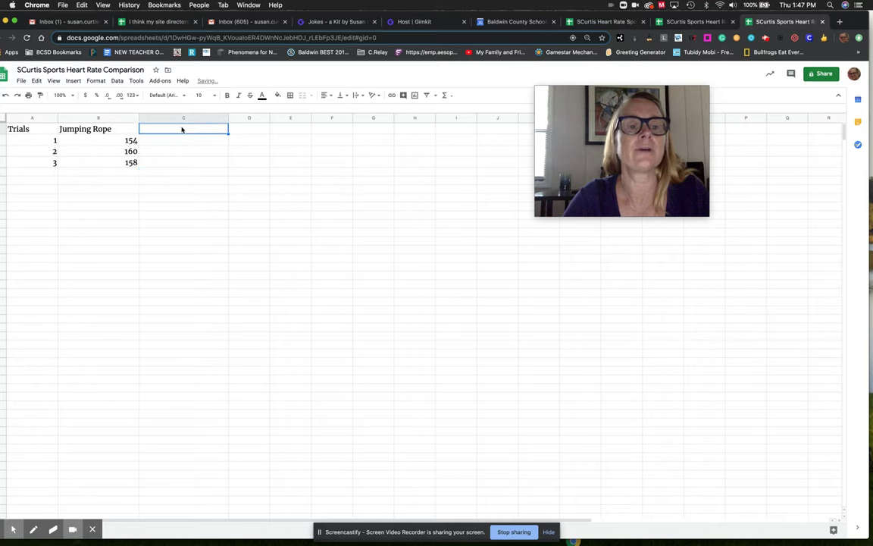
pyautogui.write('Sit')
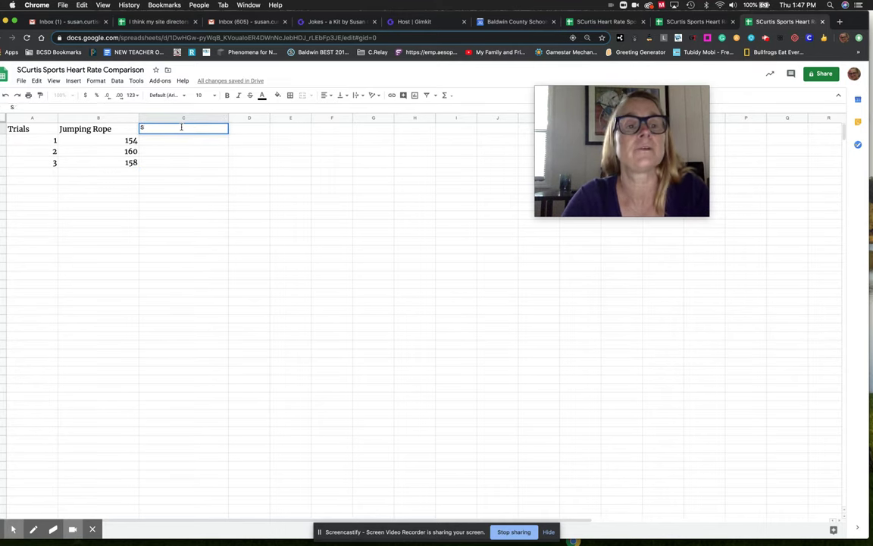
pyautogui.press('BackSpace')
pyautogui.write('Sit ups')
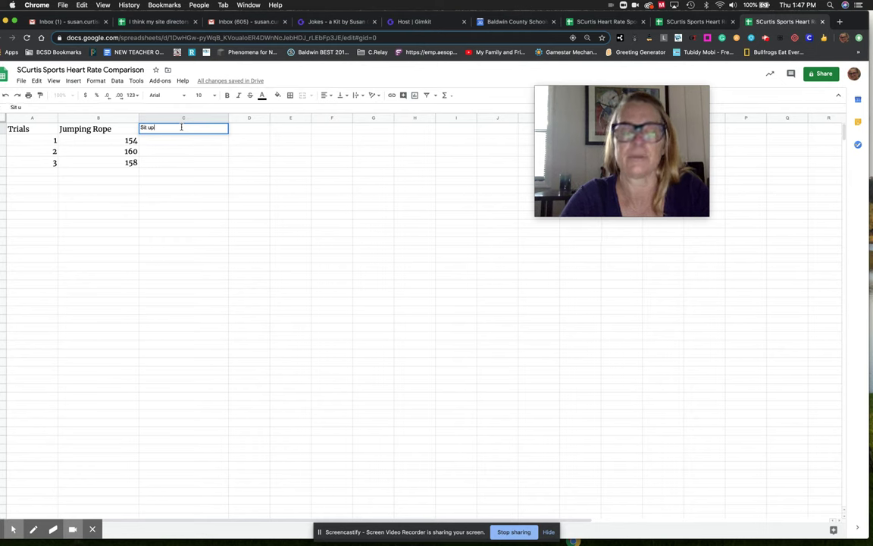
pyautogui.click(3, 128)
pyautogui.click(164, 94)
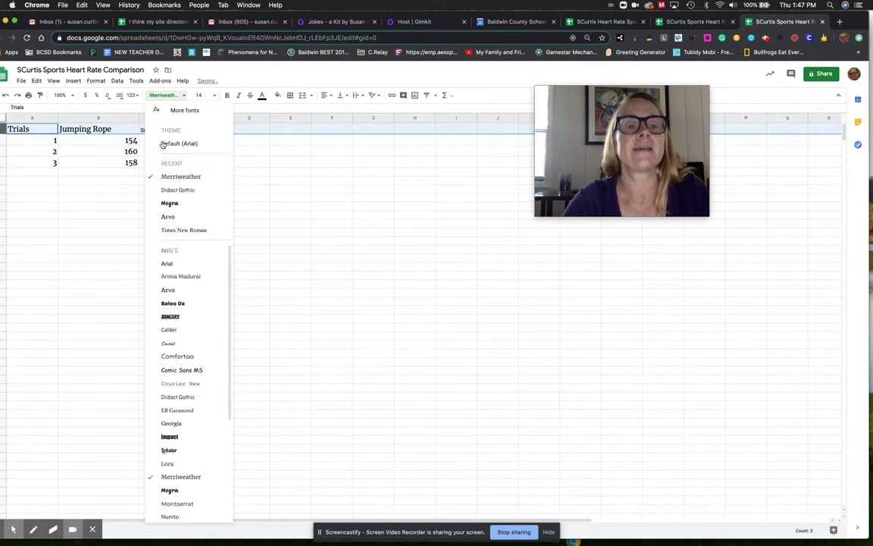
pyautogui.click(171, 175)
pyautogui.click(201, 94)
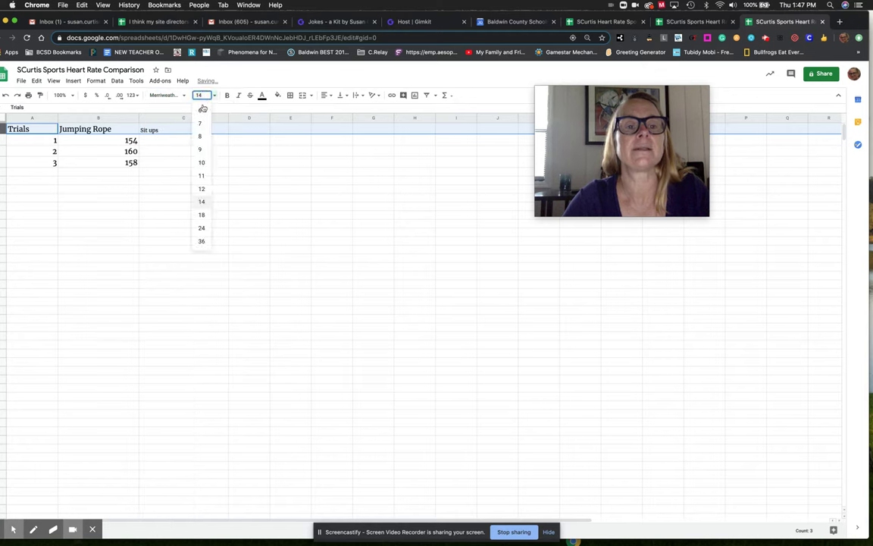
pyautogui.click(205, 201)
# Step: Enter 118, 120 and 114 in C2:C4 for the Sit ups trials
pyautogui.click(191, 128)
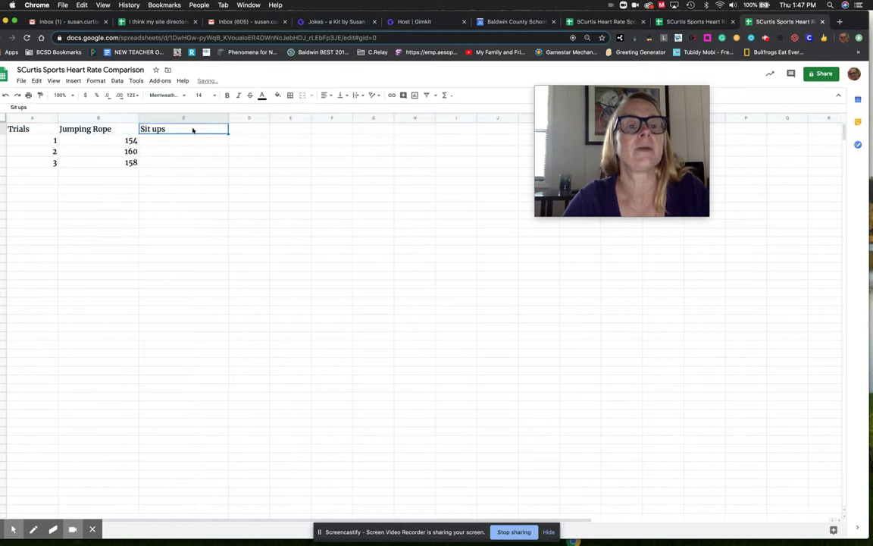
pyautogui.click(191, 144)
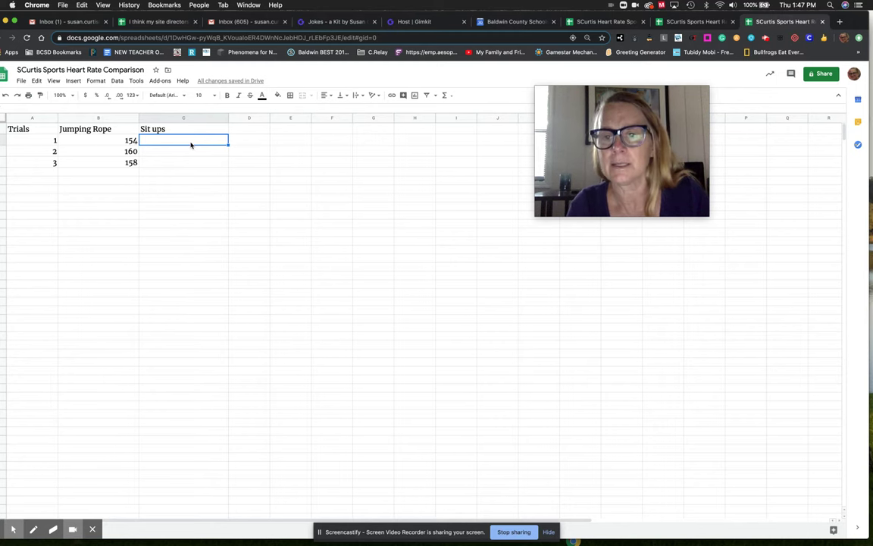
pyautogui.write('118')
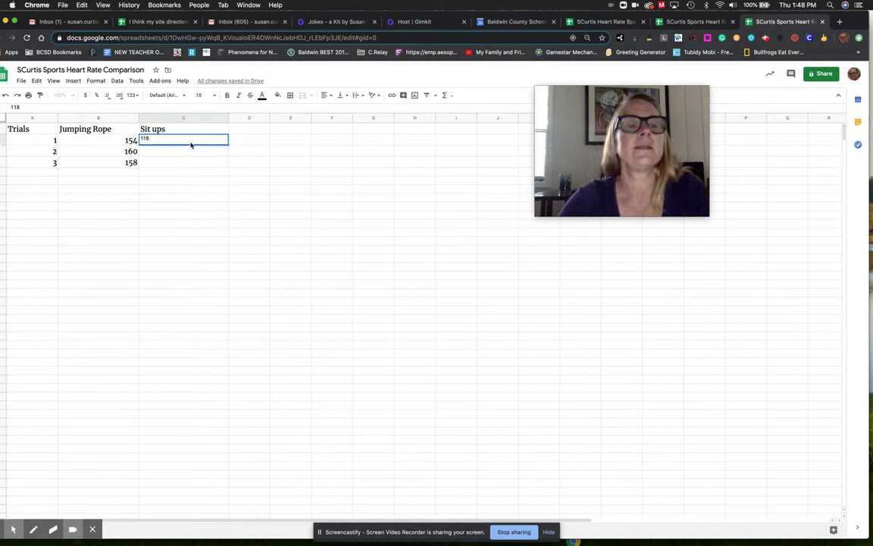
pyautogui.press('Return')
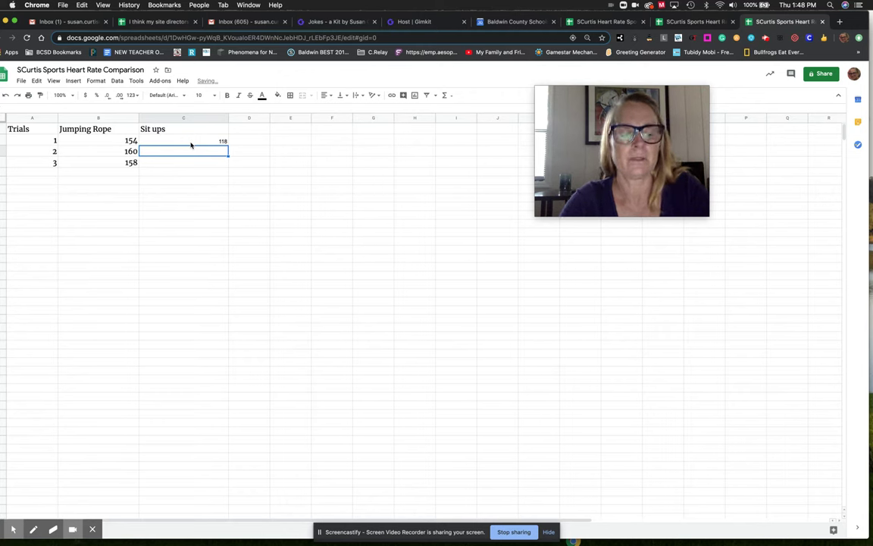
pyautogui.write('120')
pyautogui.press('Return')
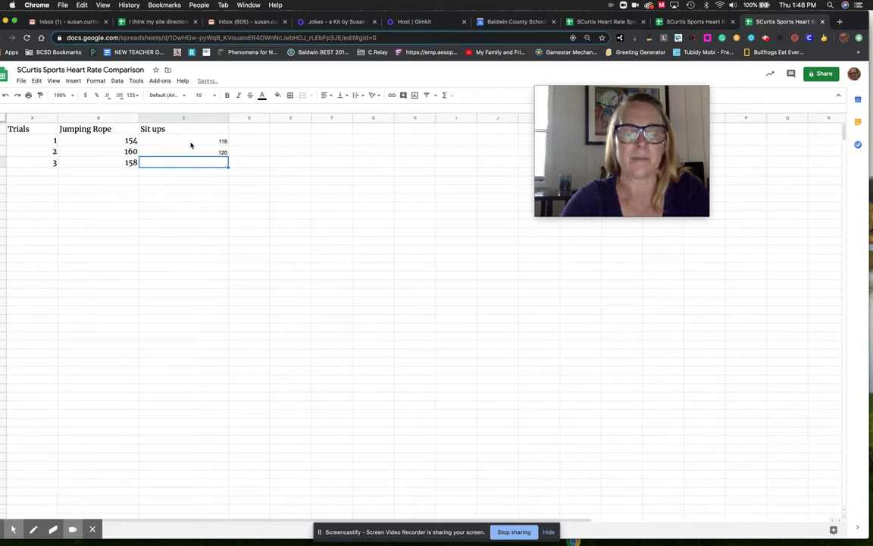
pyautogui.write('114')
pyautogui.press('Return')
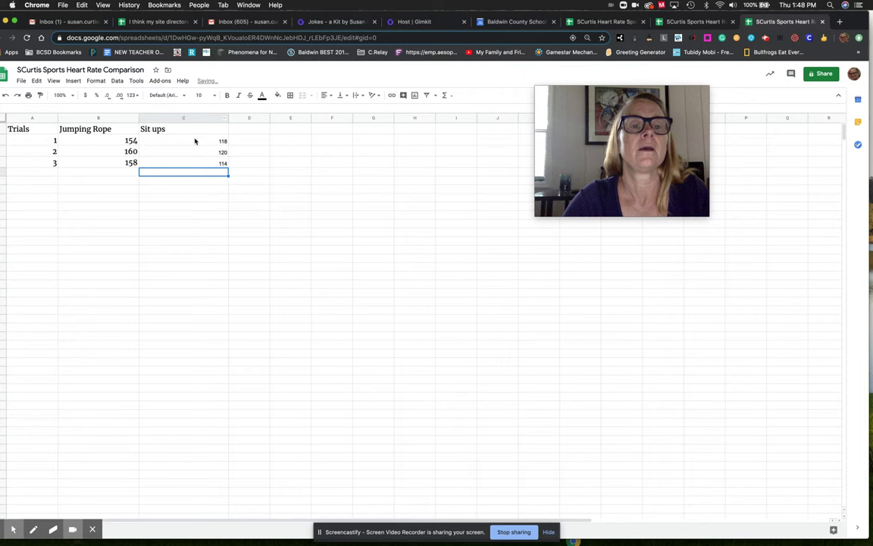
# Step: Format the Sit ups values as Merriweather 14 and widen column D
pyautogui.moveTo(195, 142); pyautogui.dragTo(196, 163)
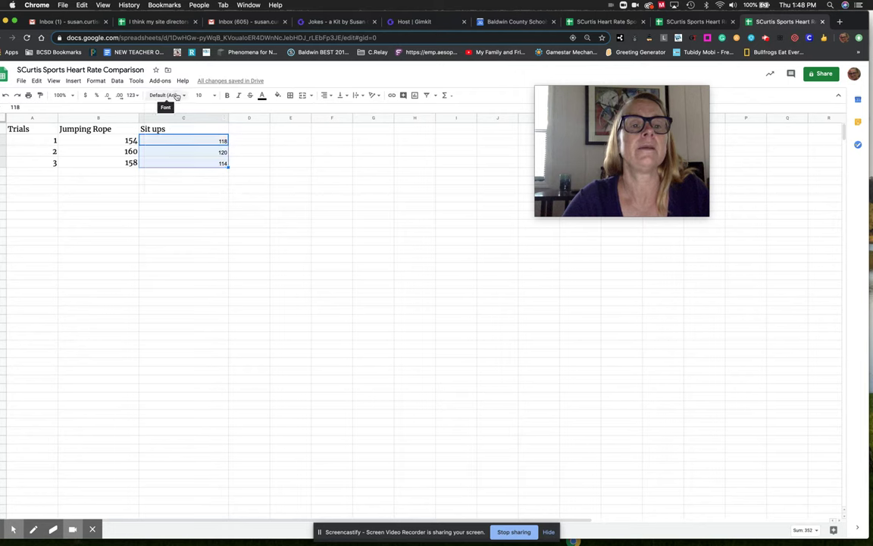
pyautogui.click(166, 95)
pyautogui.click(184, 179)
pyautogui.click(198, 95)
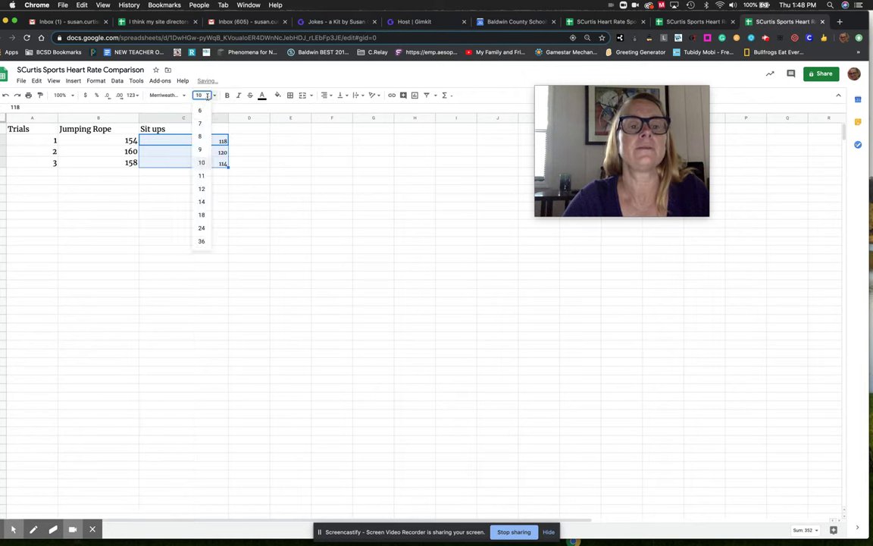
pyautogui.click(208, 202)
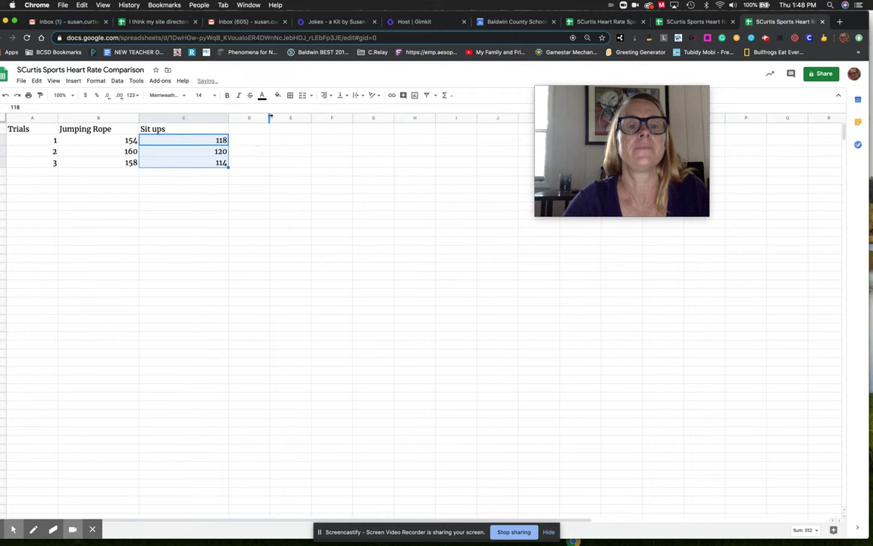
pyautogui.moveTo(268, 117); pyautogui.dragTo(328, 118)
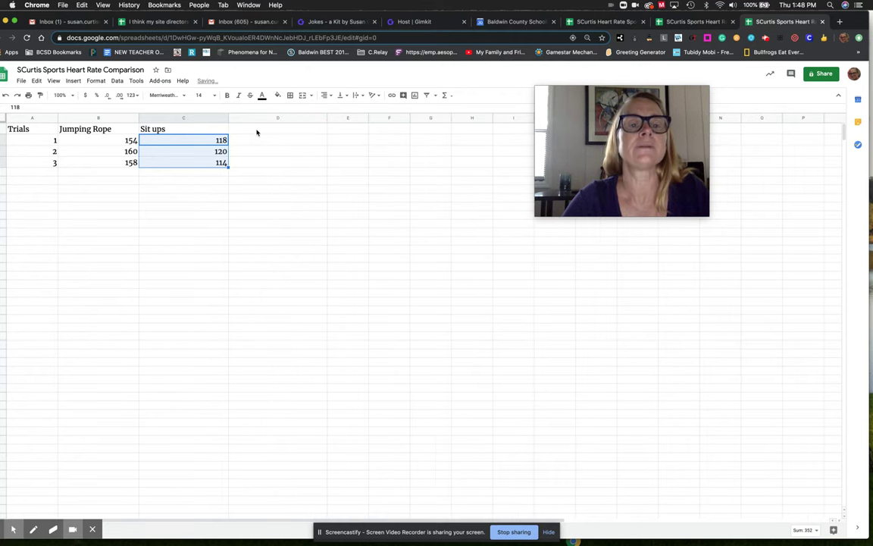
pyautogui.click(258, 132)
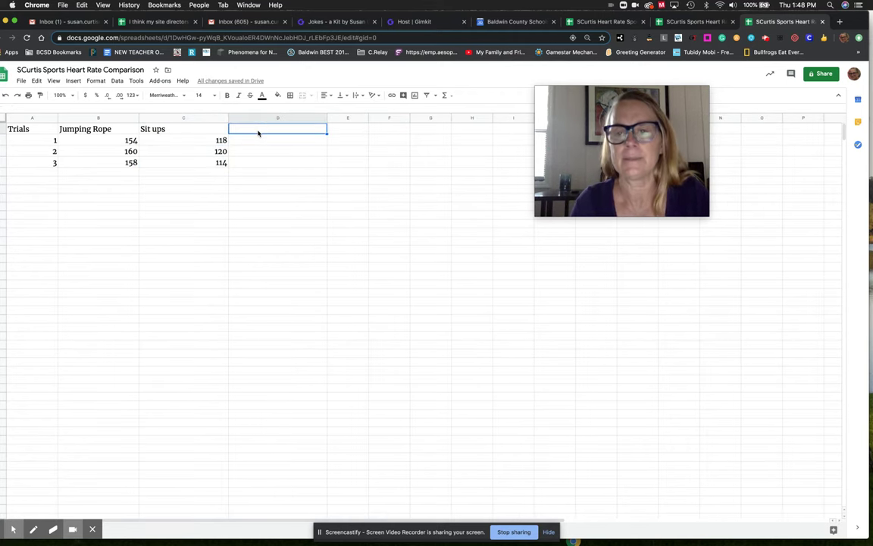
# Step: Type 'Running' in D1 and format the data rows as Merriweather 14
pyautogui.write('Running')
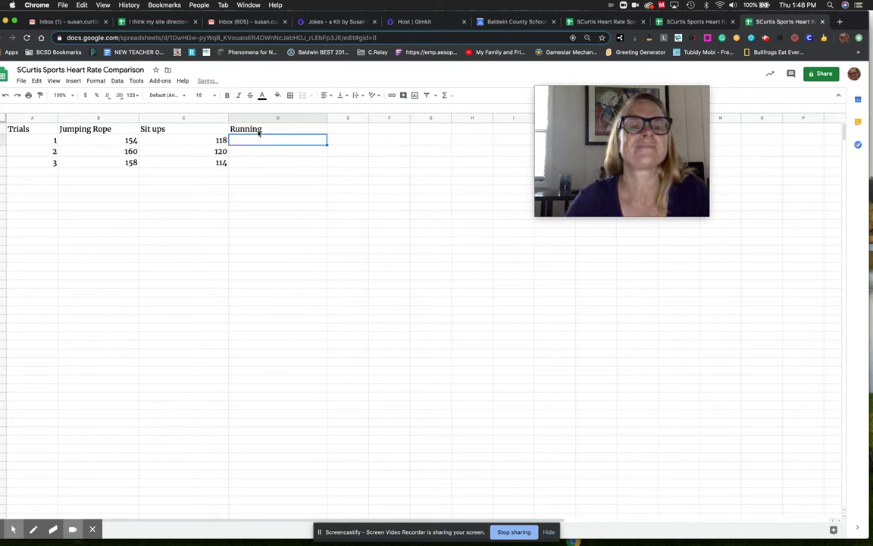
pyautogui.moveTo(15, 141); pyautogui.dragTo(294, 164)
pyautogui.click(156, 96)
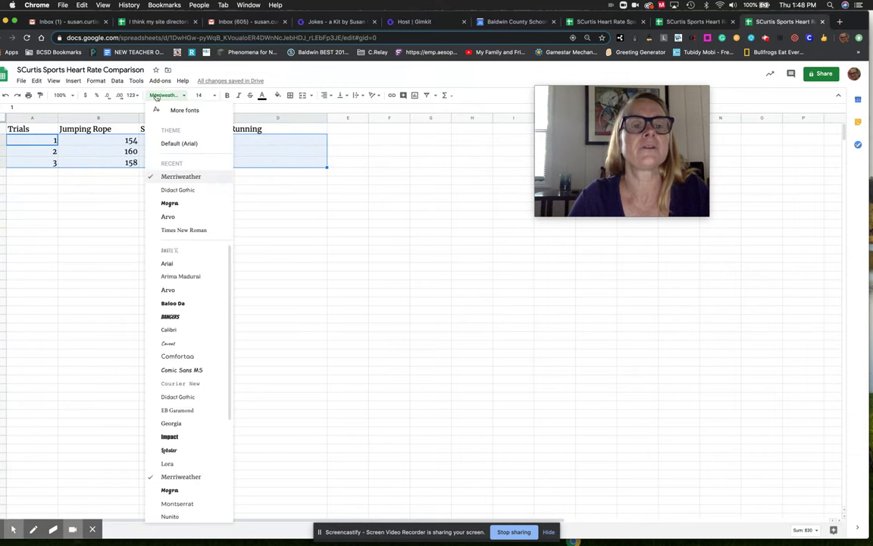
pyautogui.click(179, 176)
pyautogui.click(200, 95)
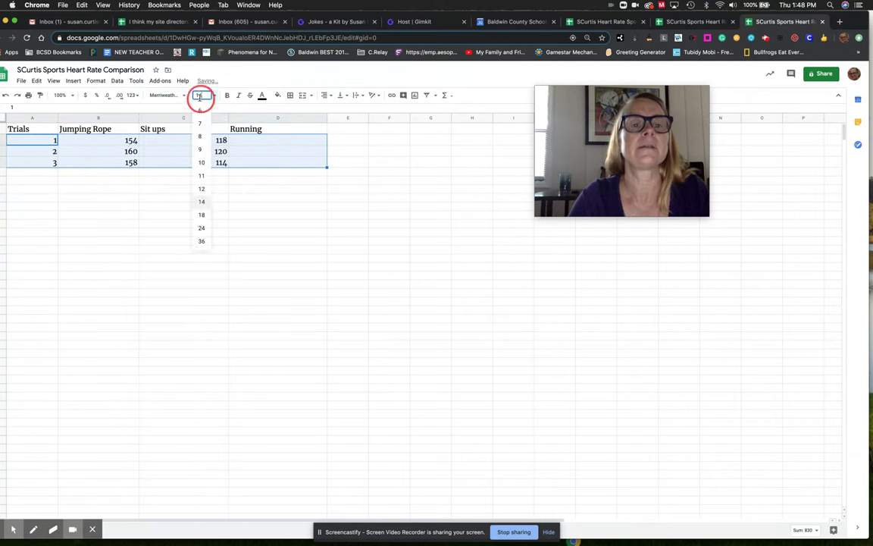
pyautogui.click(201, 201)
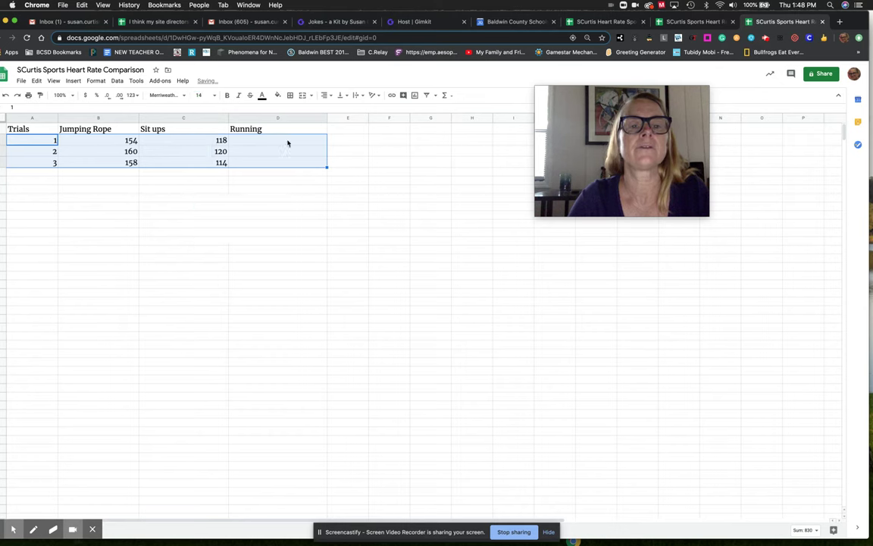
# Step: Enter 138, 142 and 140 in D2:D4 for the Running trials
pyautogui.click(287, 143)
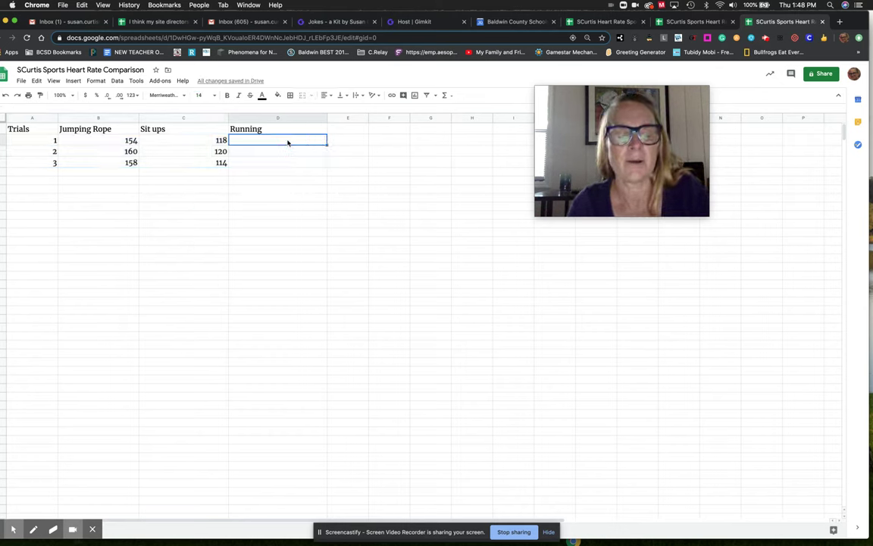
pyautogui.write('138')
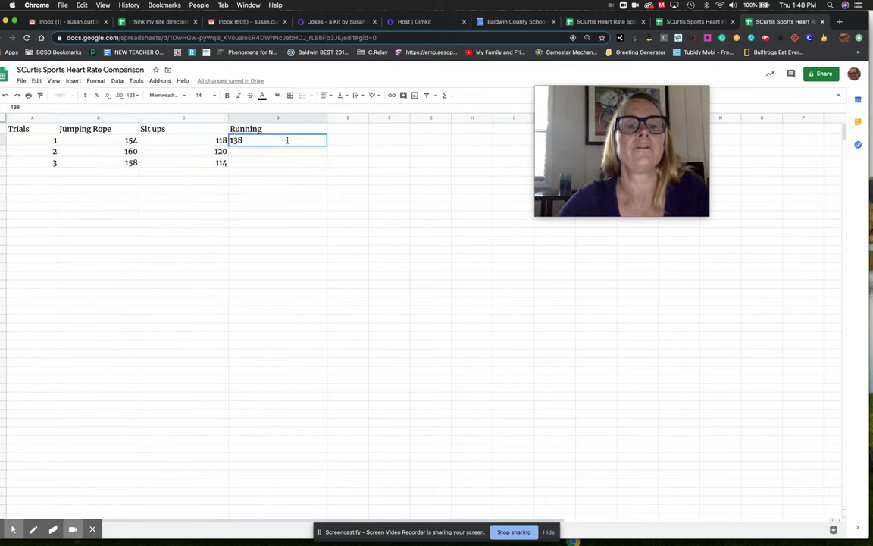
pyautogui.press('Return')
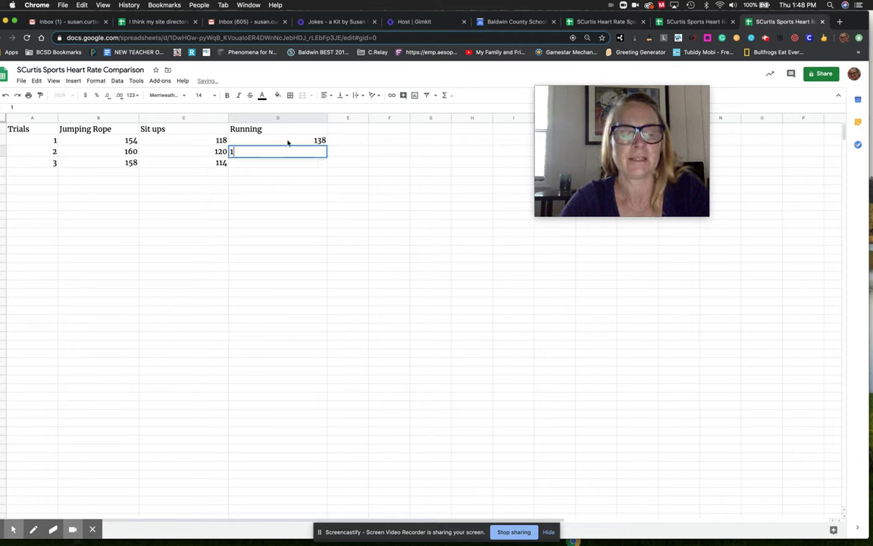
pyautogui.write('1')
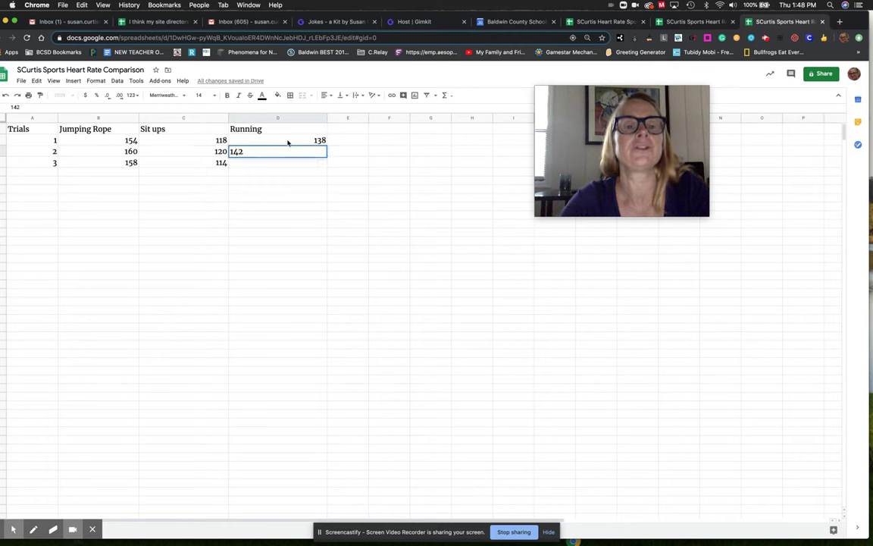
pyautogui.press('Return')
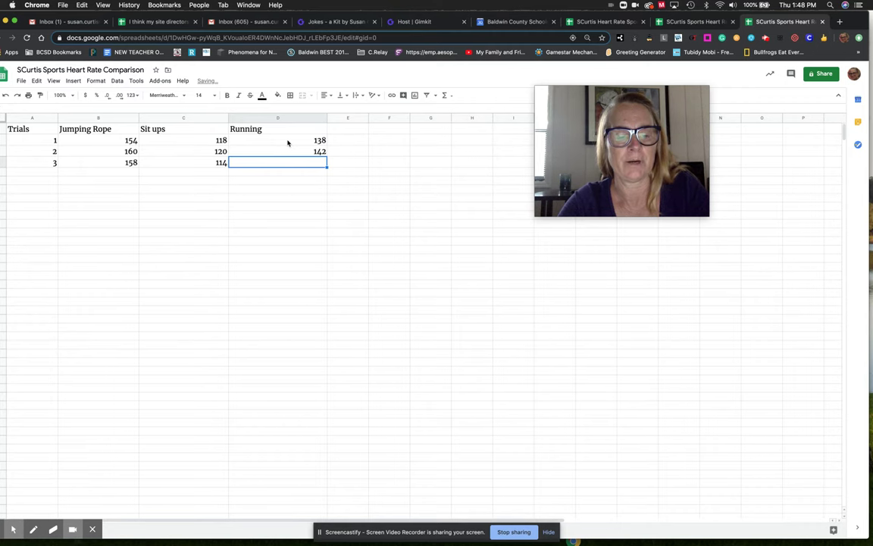
pyautogui.write('1')
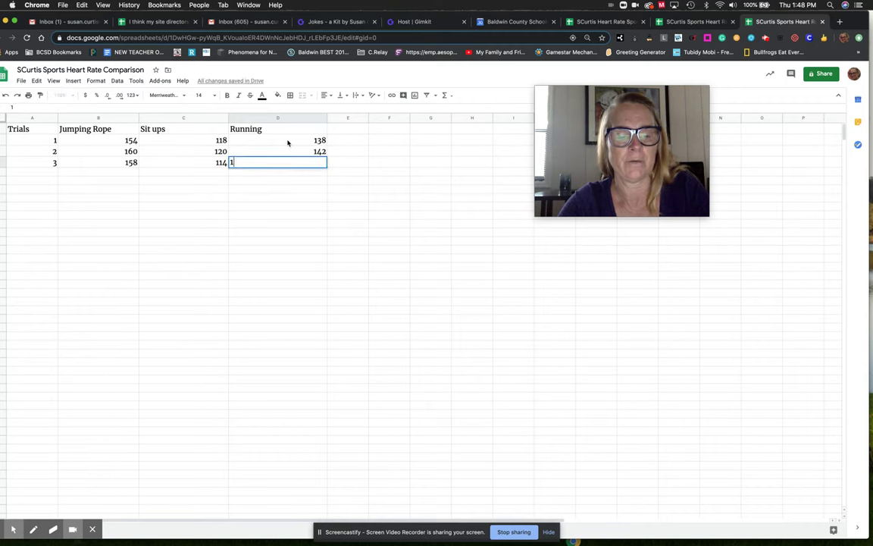
pyautogui.write('40')
pyautogui.press('Return')
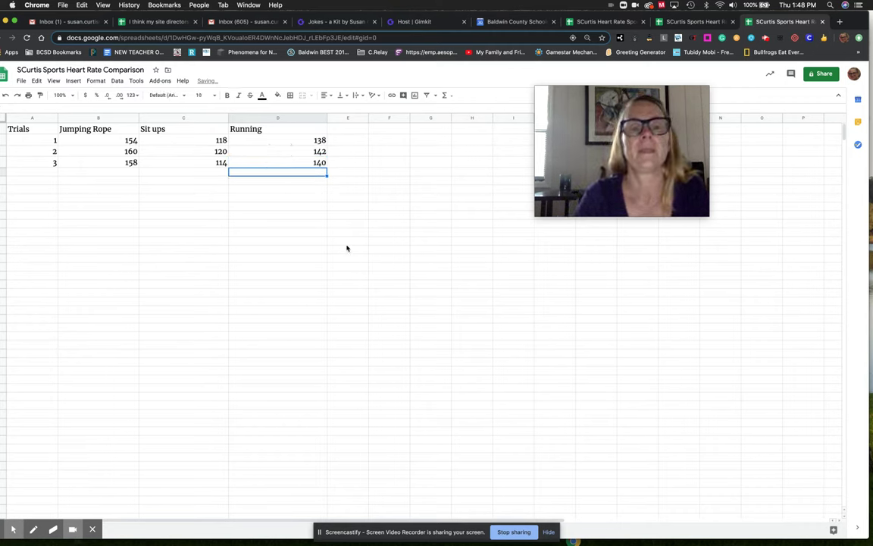
pyautogui.click(347, 244)
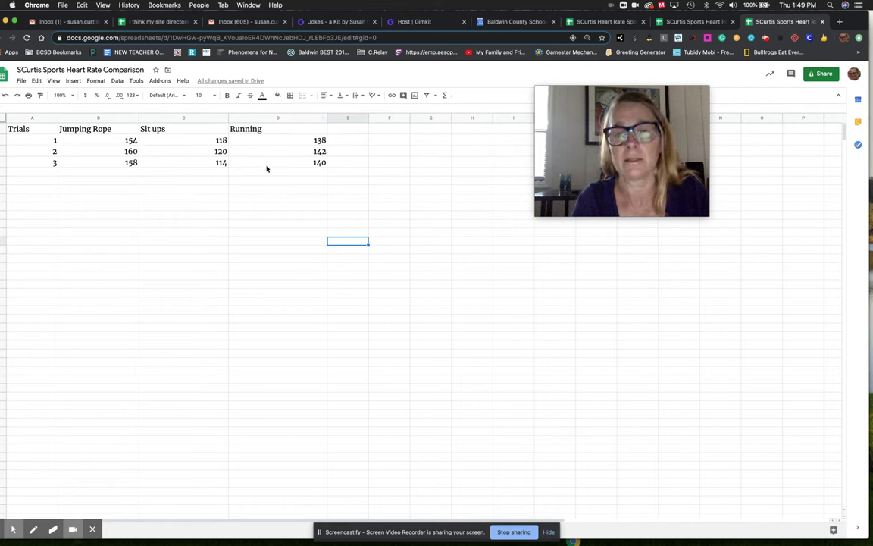
# Step: Select the range A1:D4 covering the whole trials table with headers
pyautogui.moveTo(27, 130)
pyautogui.mouseDown()
pyautogui.moveTo(290, 147)
pyautogui.moveTo(299, 175)
pyautogui.moveTo(298, 167)
pyautogui.mouseUp()
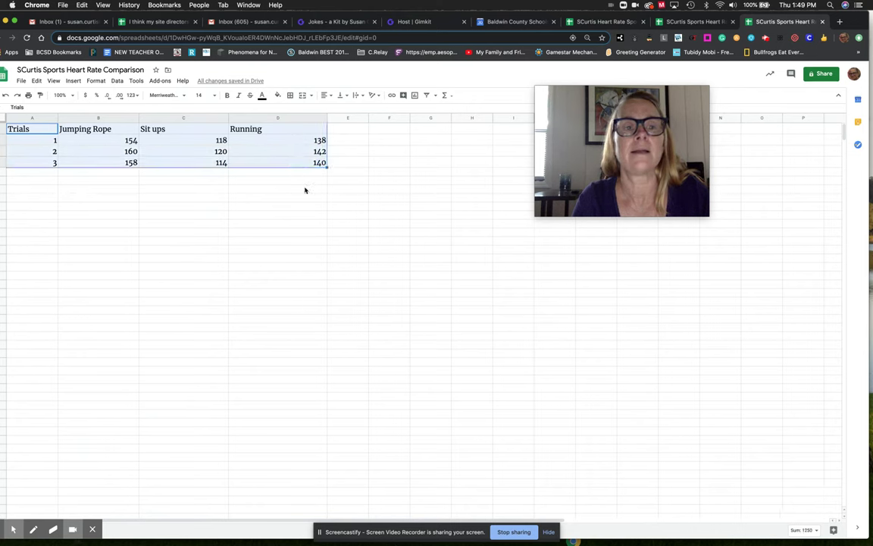
# Step: Insert a chart from the selected A1:D4 table using the Insert menu
pyautogui.click(76, 82)
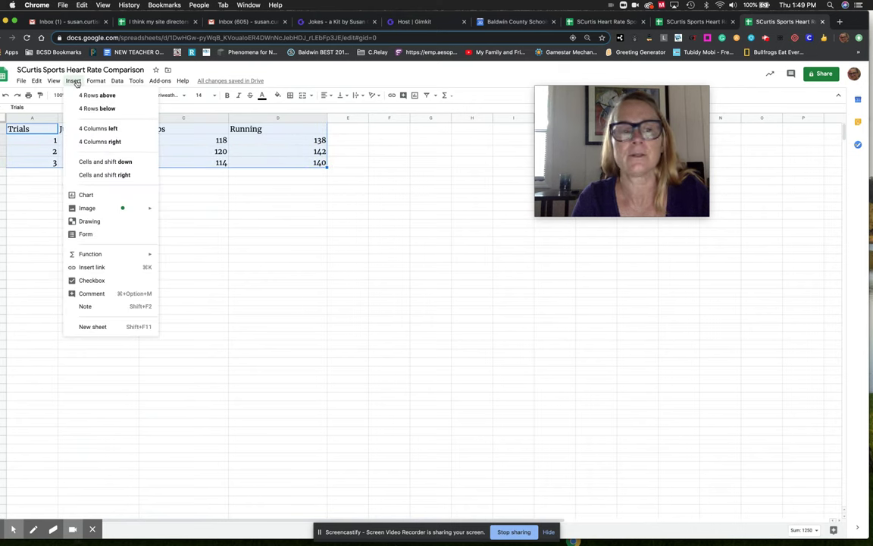
pyautogui.click(85, 196)
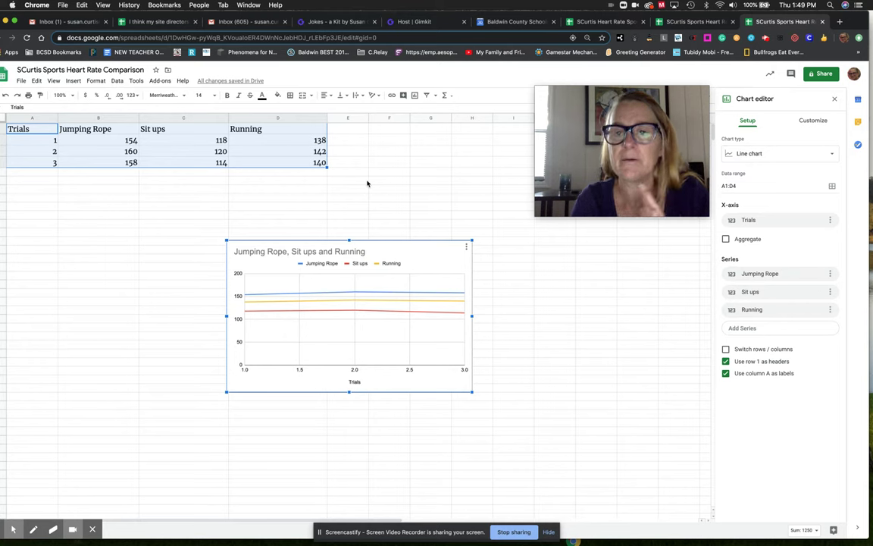
# Step: Switch the chart to a column chart, reposition and enlarge it, and start editing its title
pyautogui.click(805, 156)
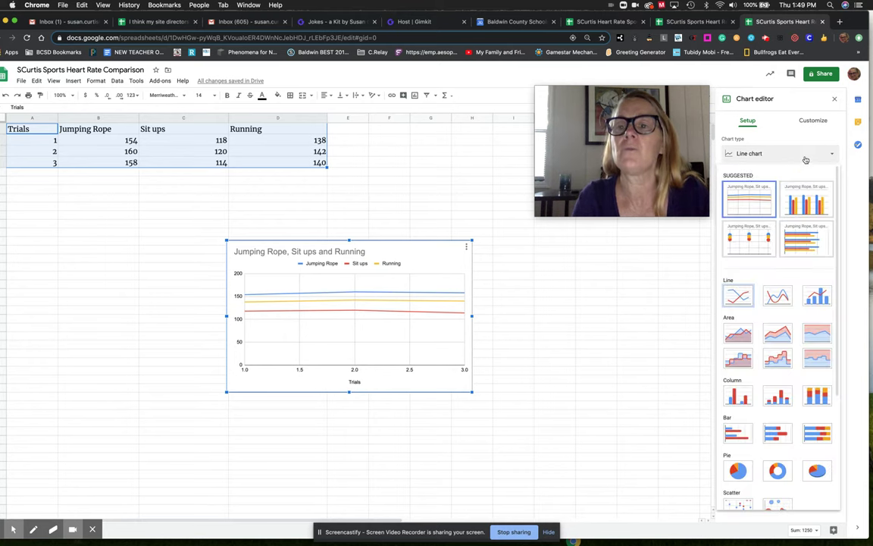
pyautogui.click(797, 205)
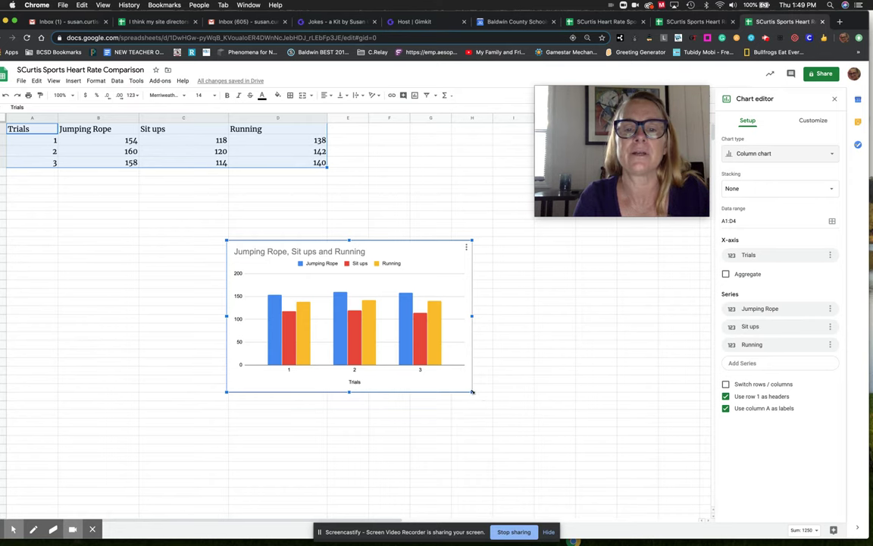
pyautogui.moveTo(472, 391); pyautogui.dragTo(631, 440)
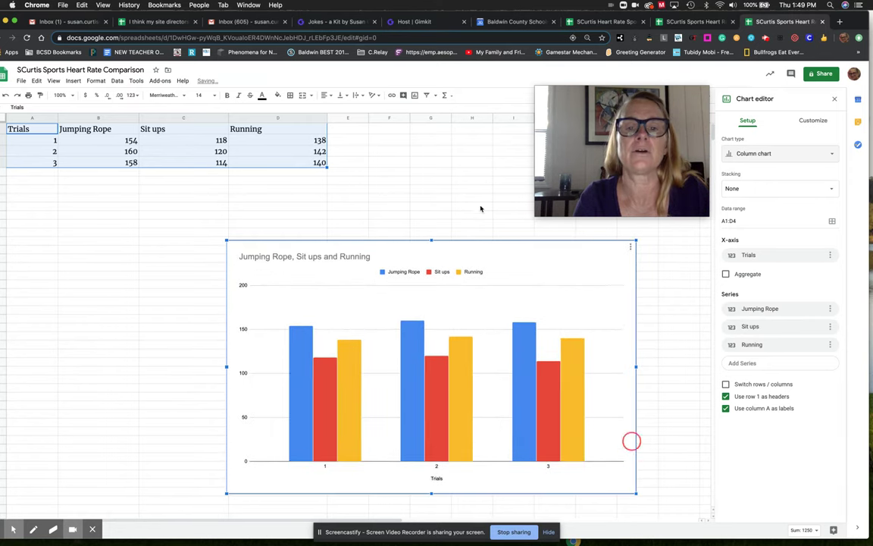
pyautogui.click(507, 257)
pyautogui.moveTo(516, 267); pyautogui.dragTo(380, 228)
pyautogui.moveTo(510, 450); pyautogui.dragTo(582, 495)
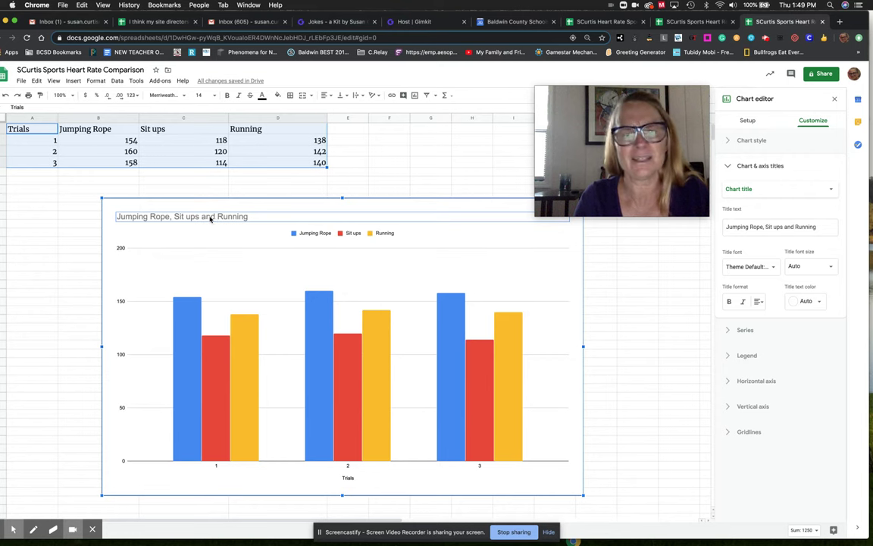
pyautogui.doubleClick(261, 218)
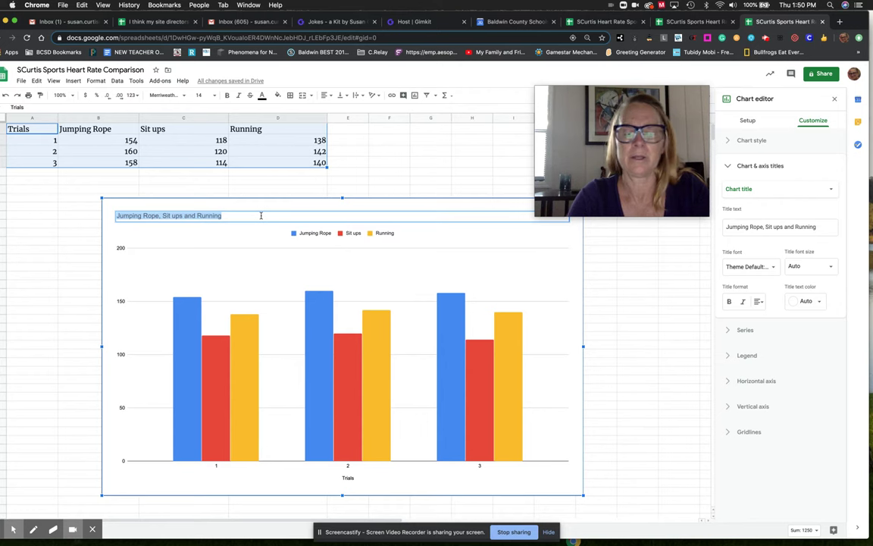
# Step: Title the chart 'Sports Heart Rate Comparison', close the chart editor, and reselect the chart
pyautogui.write('Sports')
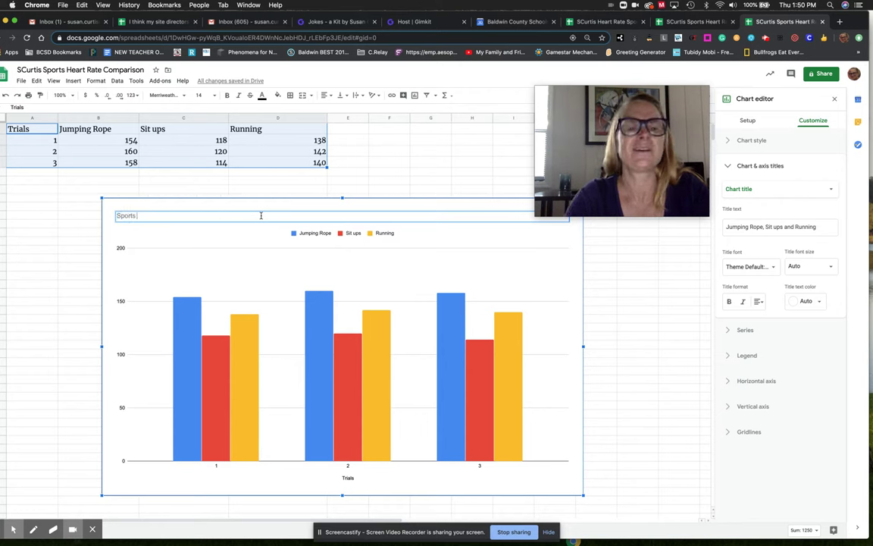
pyautogui.write(' Heart Rate')
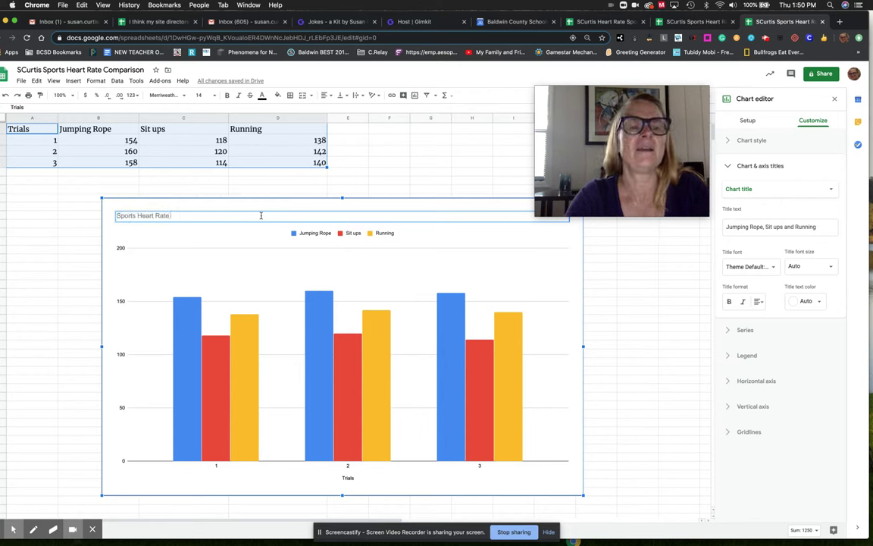
pyautogui.write(' Compariso')
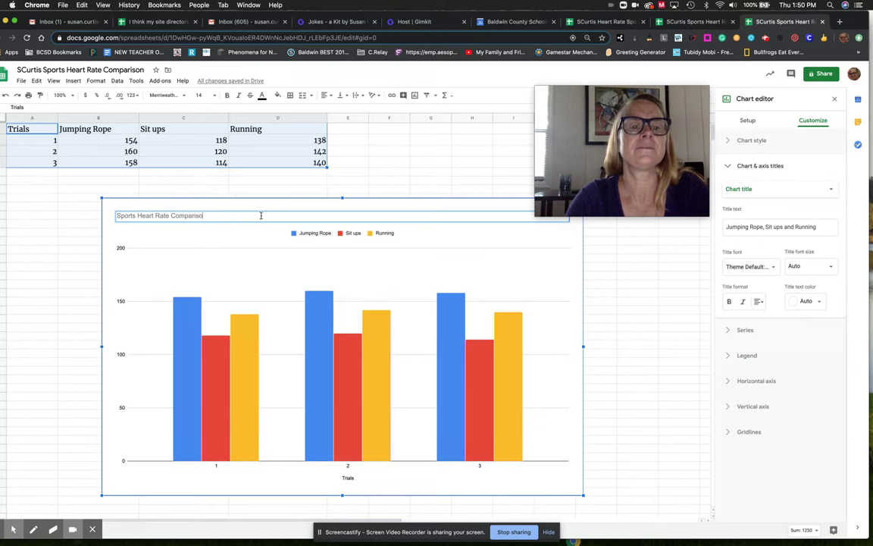
pyautogui.write('n')
pyautogui.press('Return')
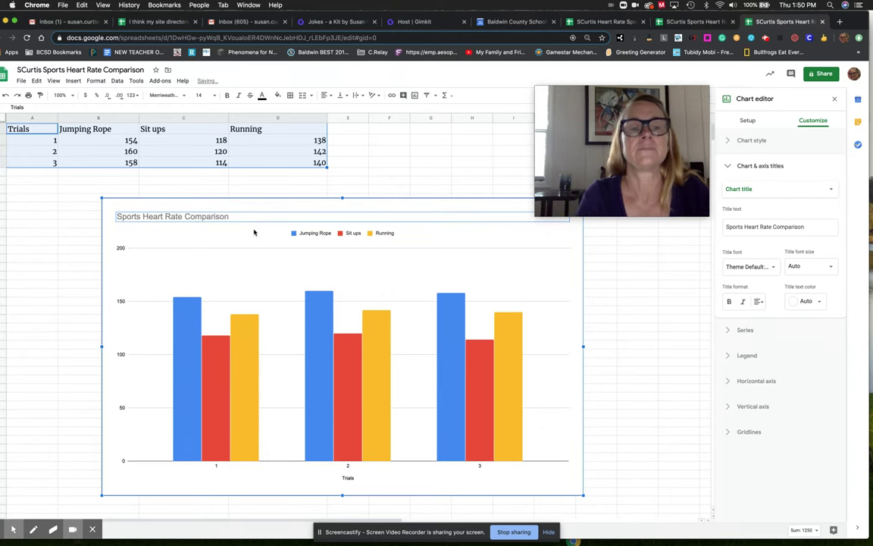
pyautogui.click(651, 295)
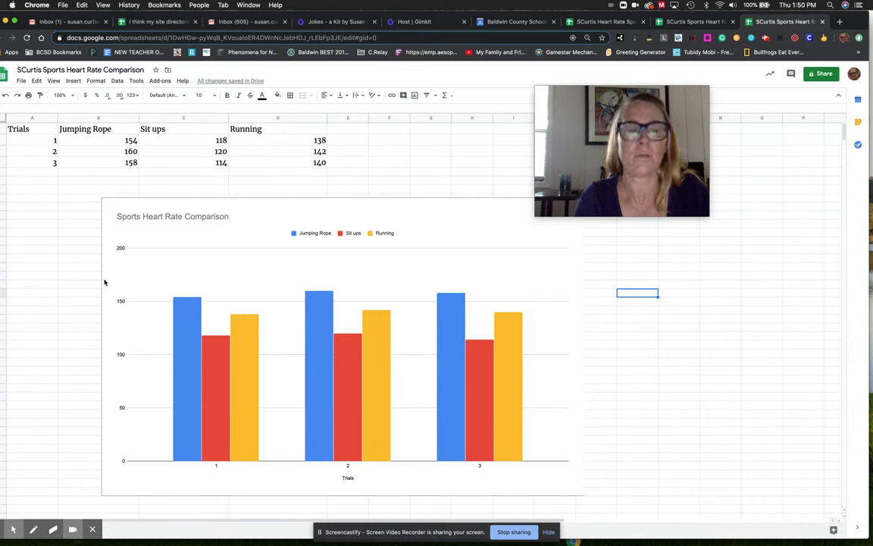
pyautogui.click(262, 231)
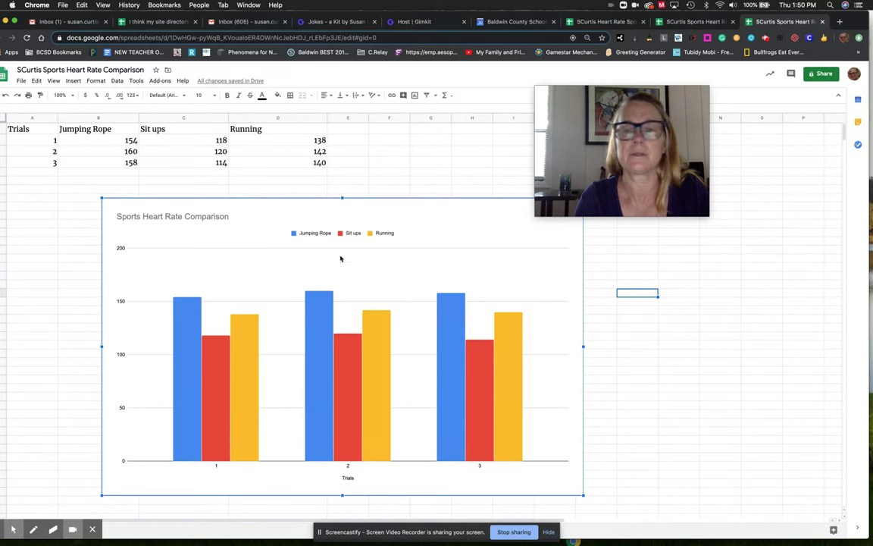
# Step: Reopen the chart editor and collapse the gridlines and vertical axis sections
pyautogui.doubleClick(299, 274)
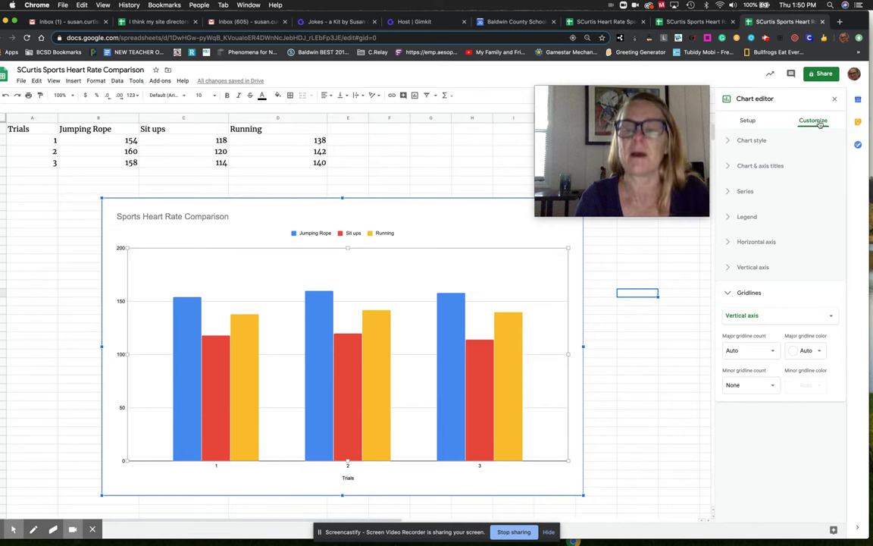
pyautogui.click(728, 294)
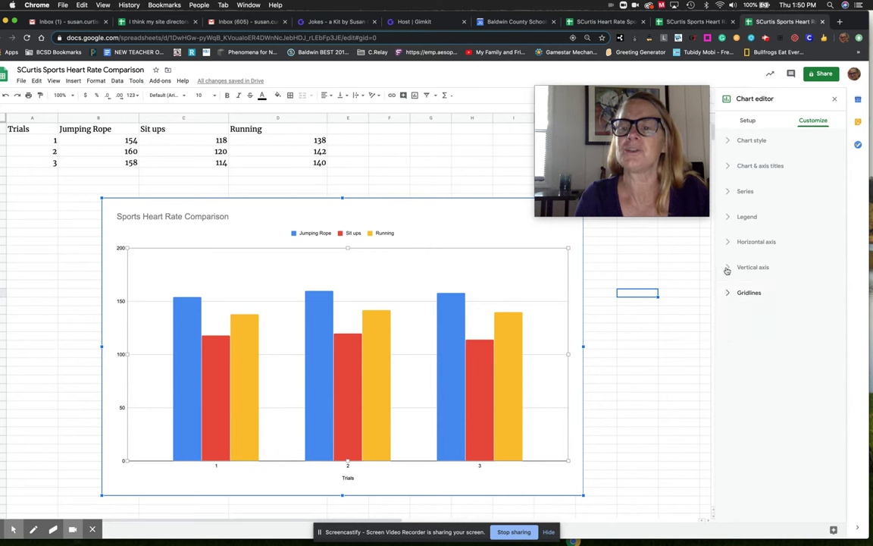
pyautogui.click(727, 269)
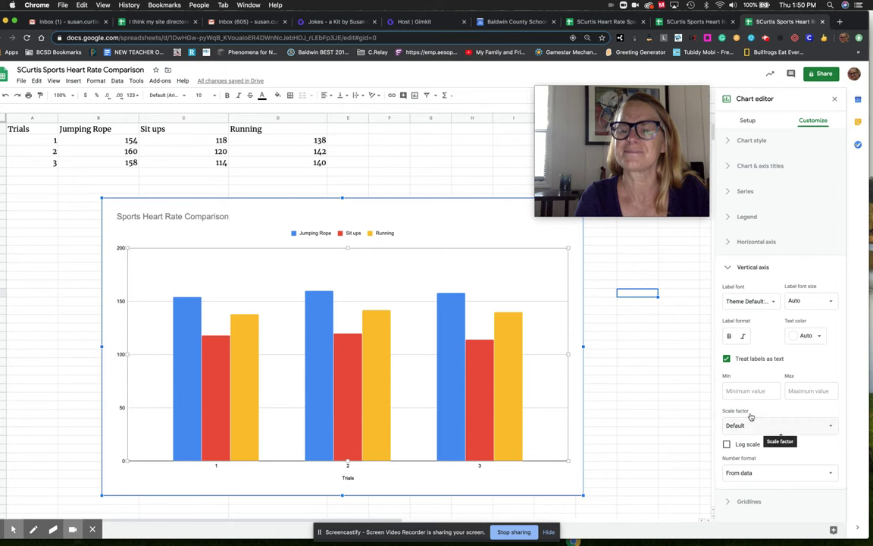
pyautogui.click(728, 269)
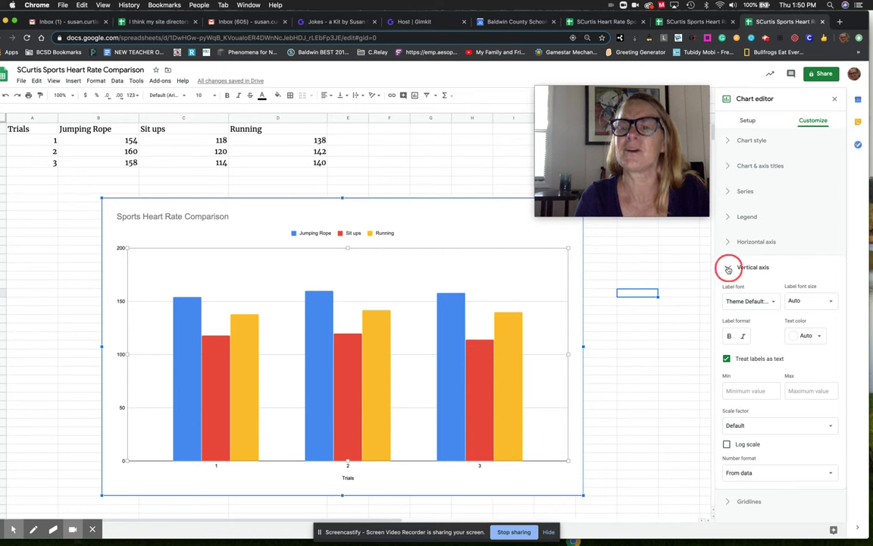
# Step: Give the vertical axis the title 'Heart Rate (bpm)'
pyautogui.click(746, 166)
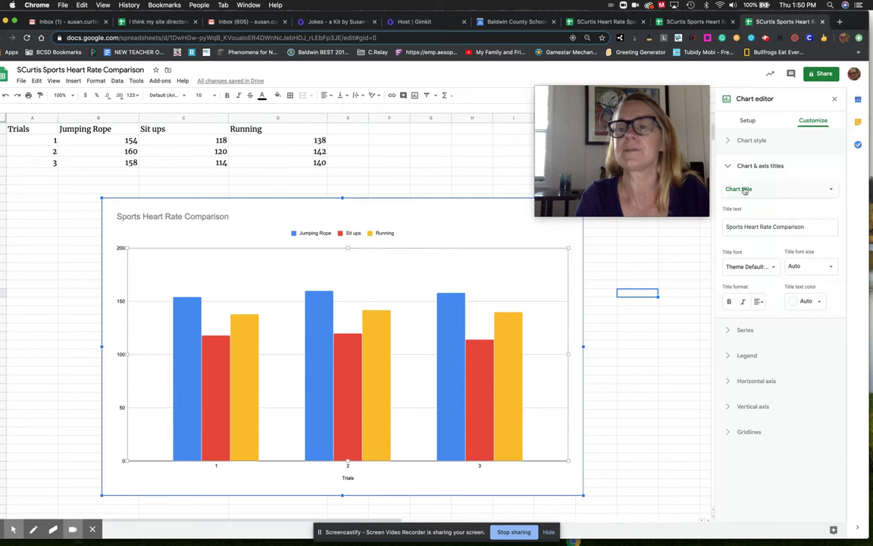
pyautogui.click(741, 191)
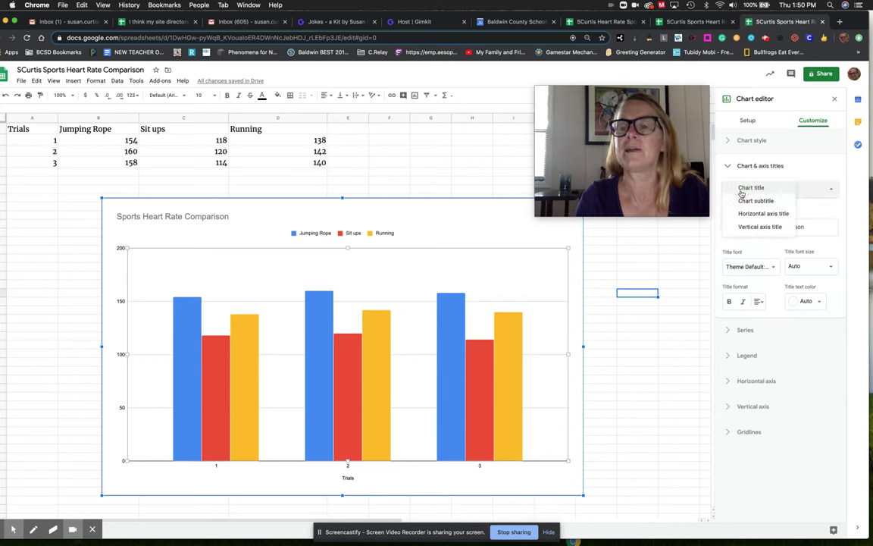
pyautogui.click(744, 226)
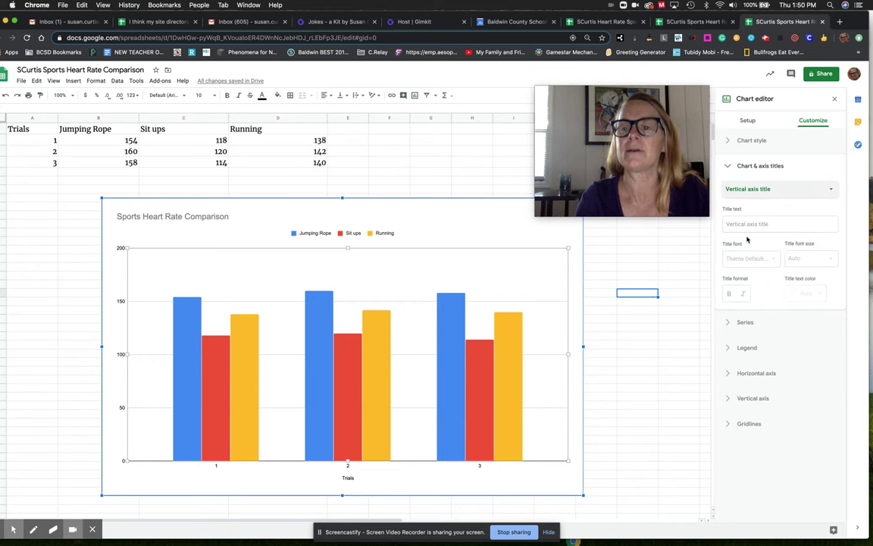
pyautogui.click(745, 224)
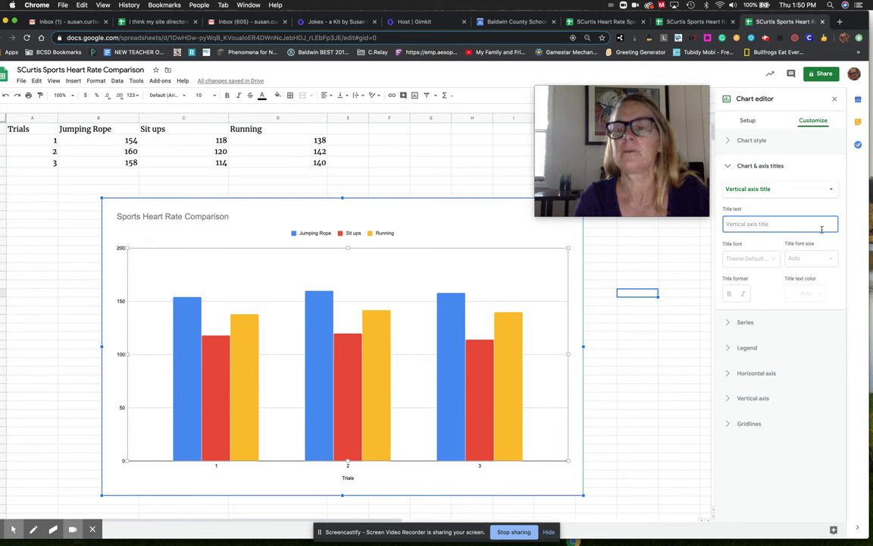
pyautogui.write('He')
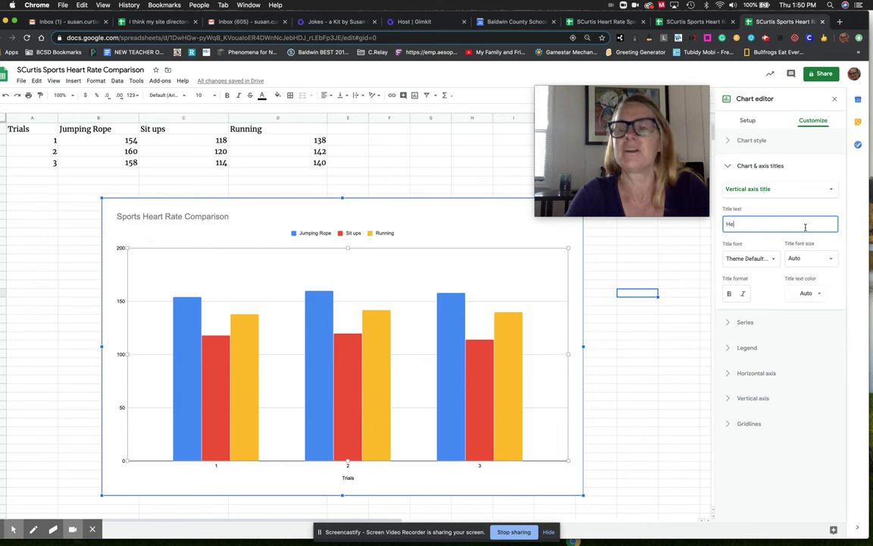
pyautogui.write('art Rate ')
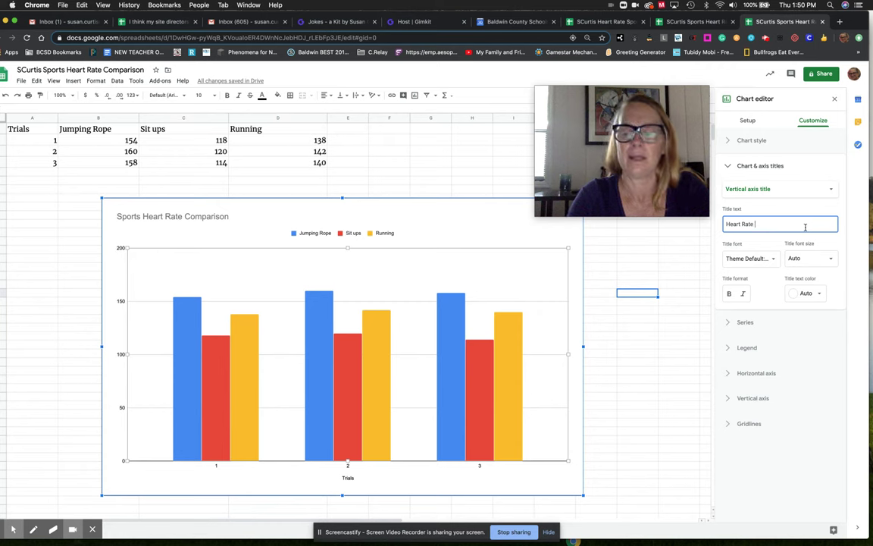
pyautogui.write('(bpm')
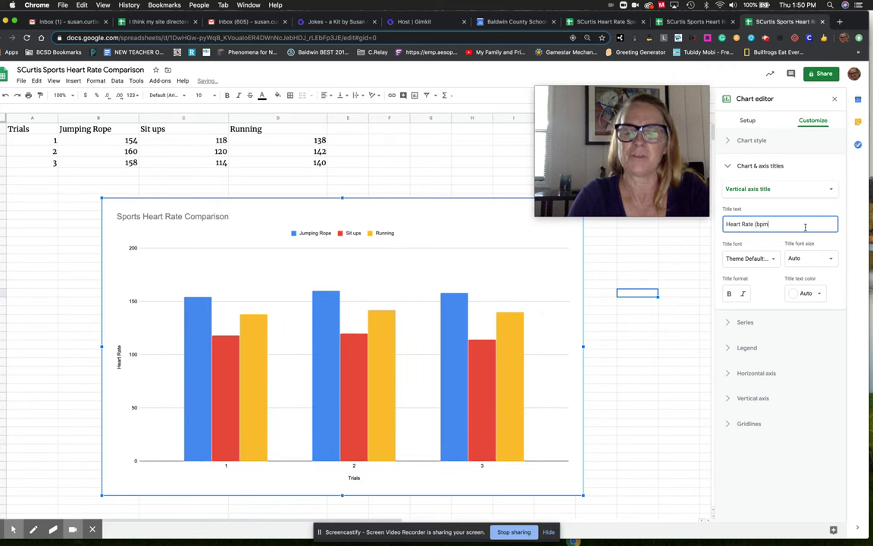
pyautogui.click(750, 373)
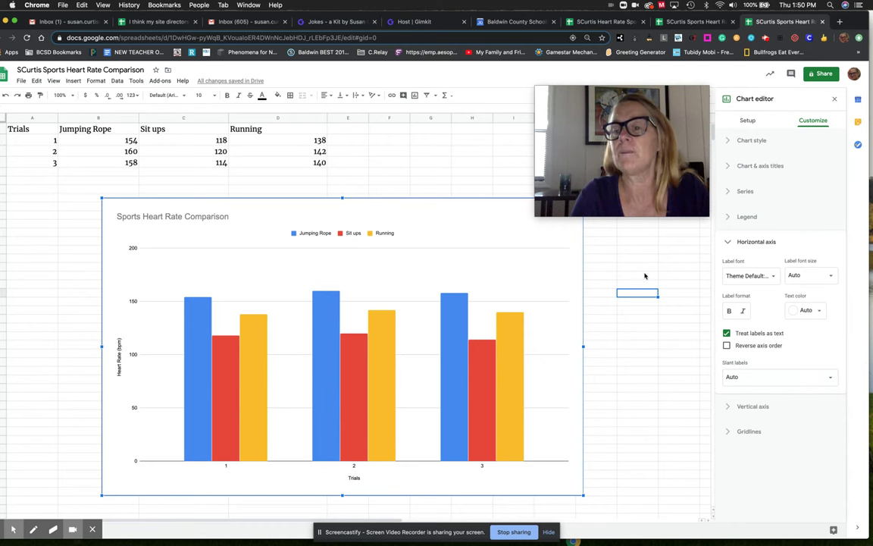
pyautogui.click(728, 244)
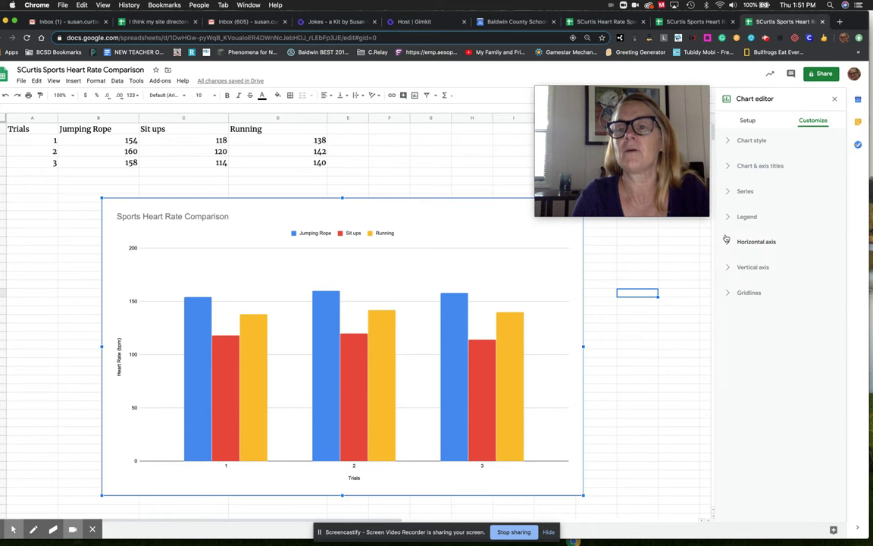
# Step: Set the 'Heart Rate (bpm)' and 'Trials' axis titles to font size 14, then close the editor
pyautogui.click(727, 167)
pyautogui.click(739, 189)
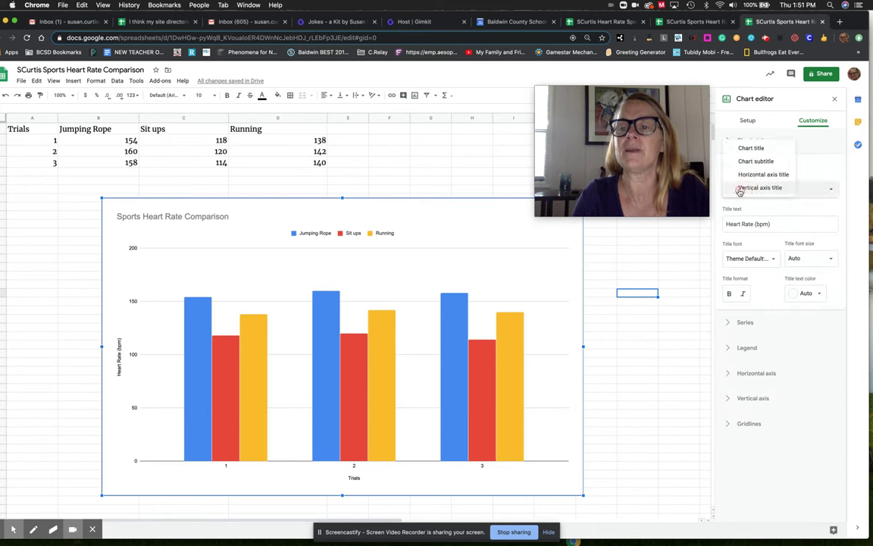
pyautogui.click(739, 189)
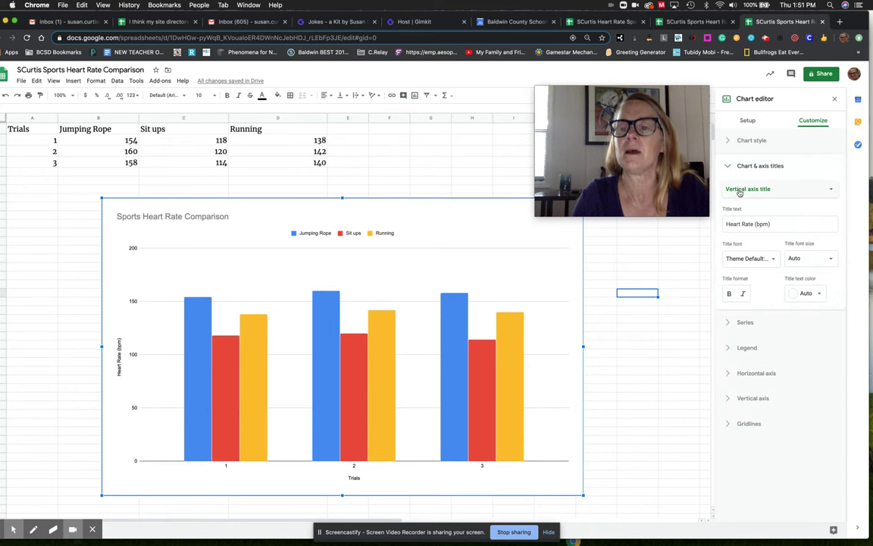
pyautogui.click(805, 258)
pyautogui.click(804, 315)
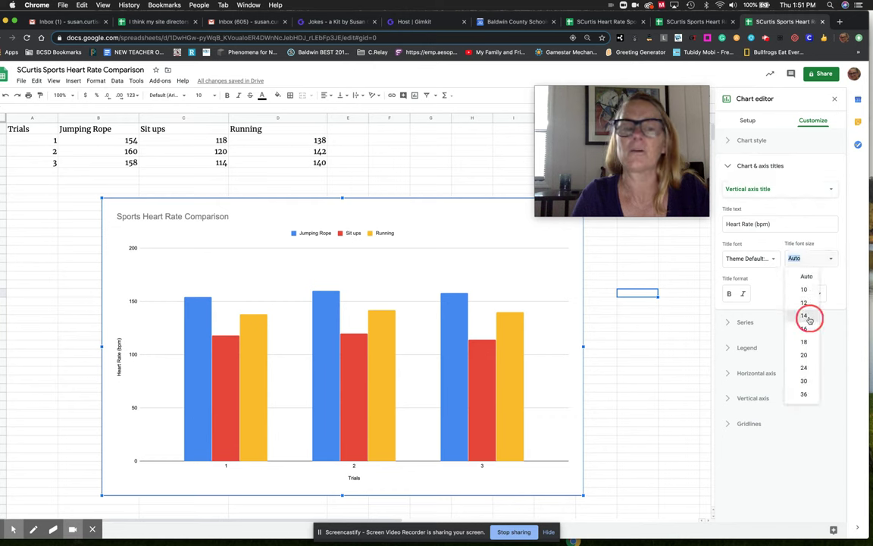
pyautogui.click(363, 478)
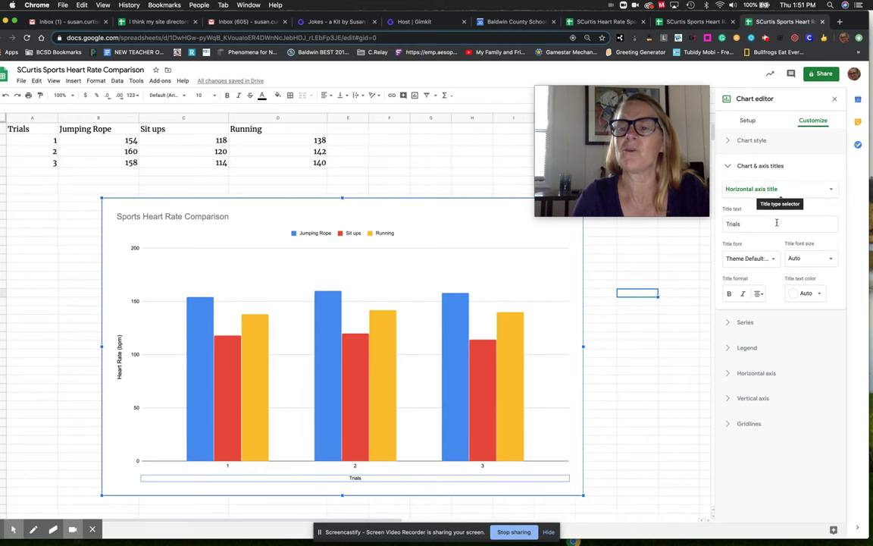
pyautogui.click(803, 257)
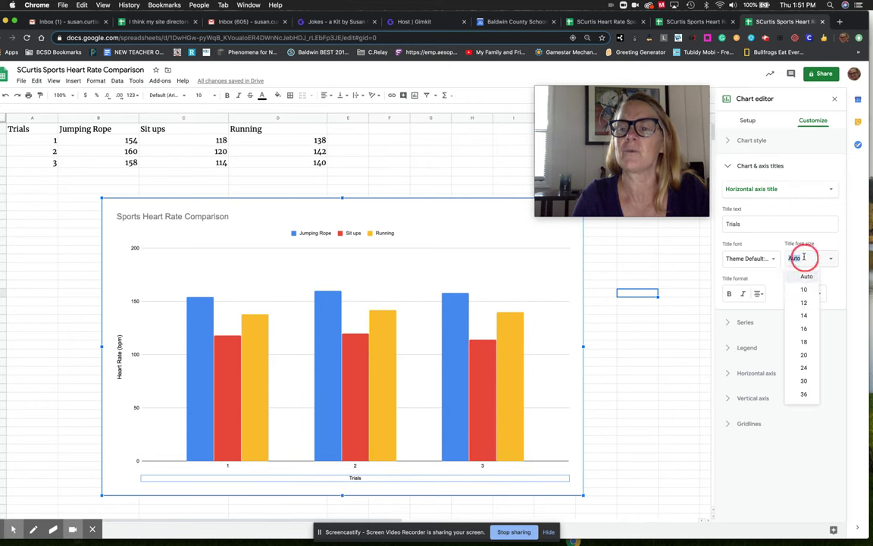
pyautogui.click(803, 314)
pyautogui.click(654, 431)
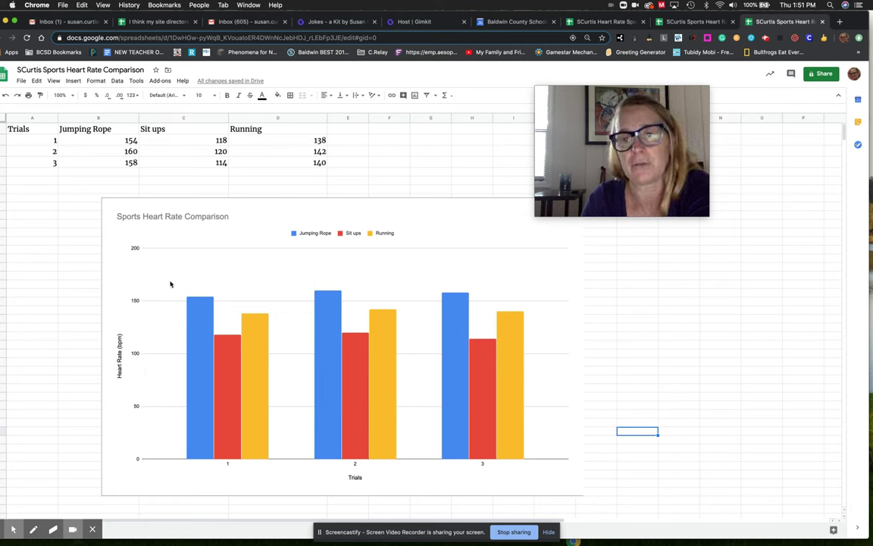
# Step: Reopen the chart editor and add 9 minor gridlines between the vertical axis's major gridlines
pyautogui.click(272, 300)
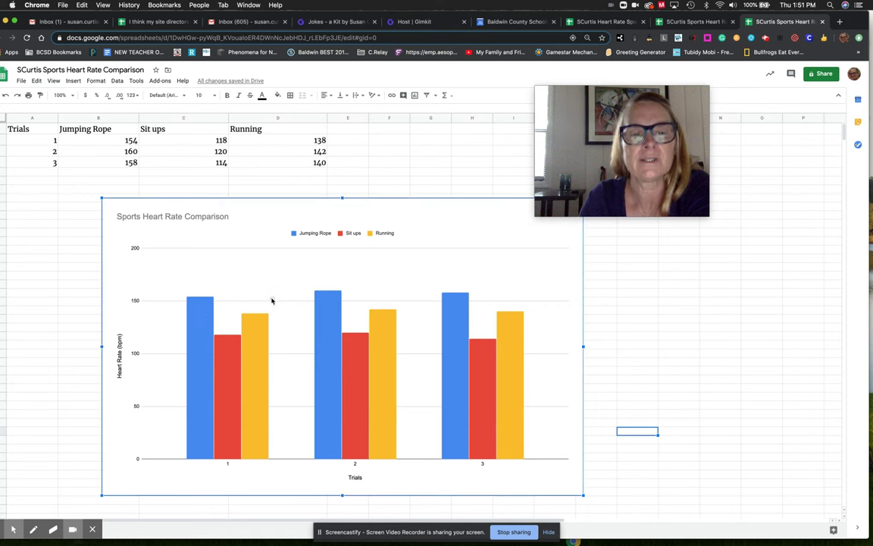
pyautogui.doubleClick(272, 300)
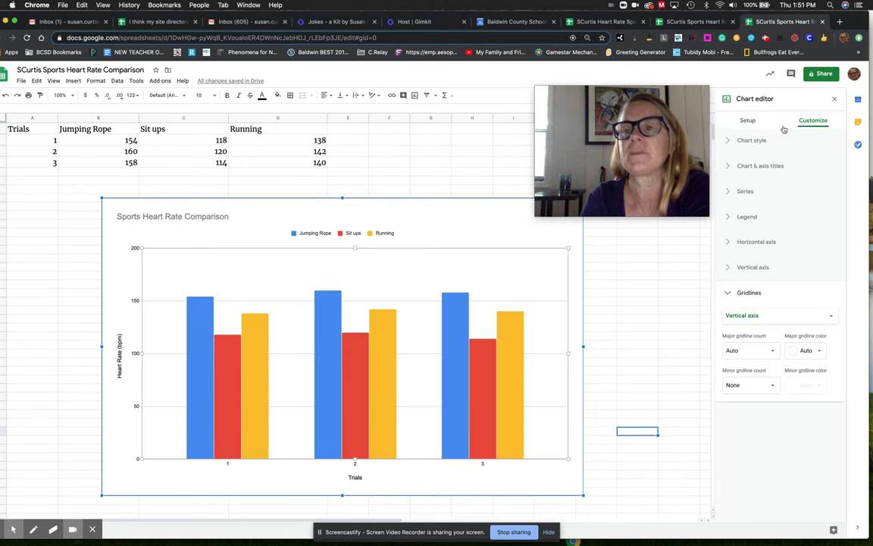
pyautogui.click(731, 293)
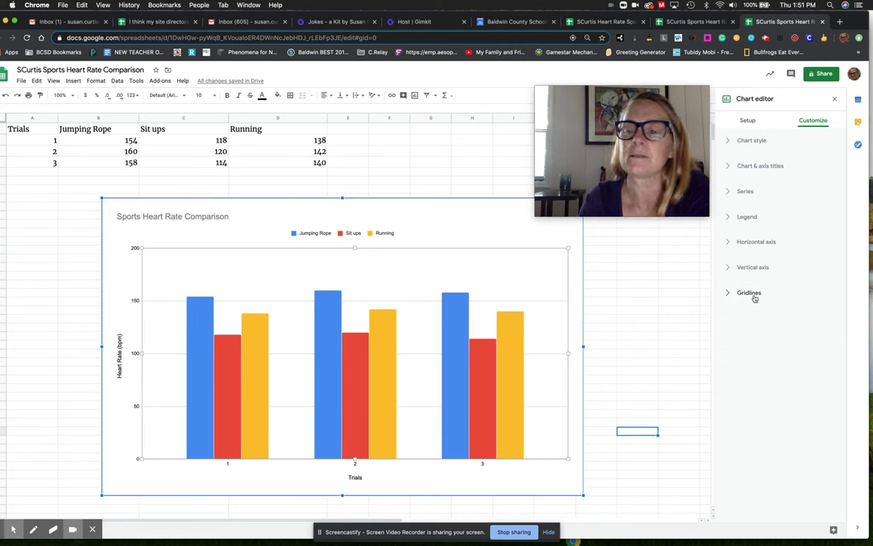
pyautogui.click(730, 294)
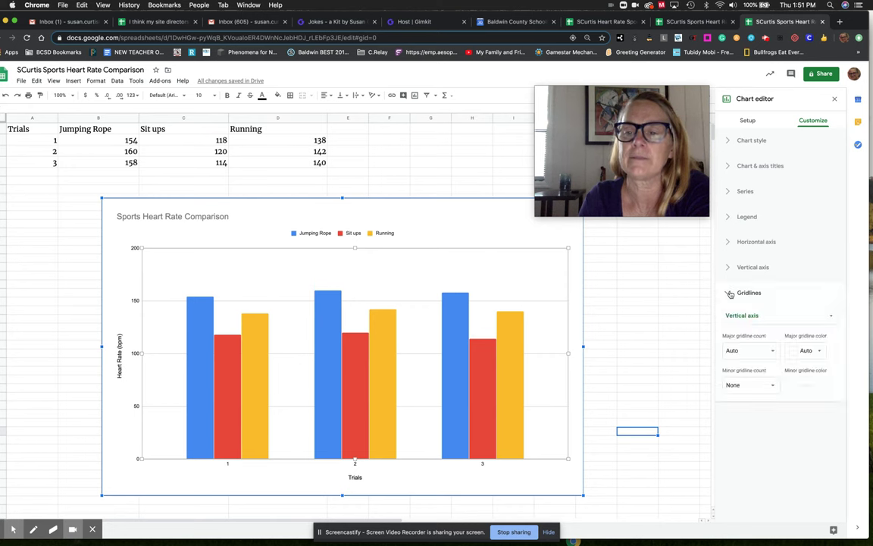
pyautogui.click(751, 384)
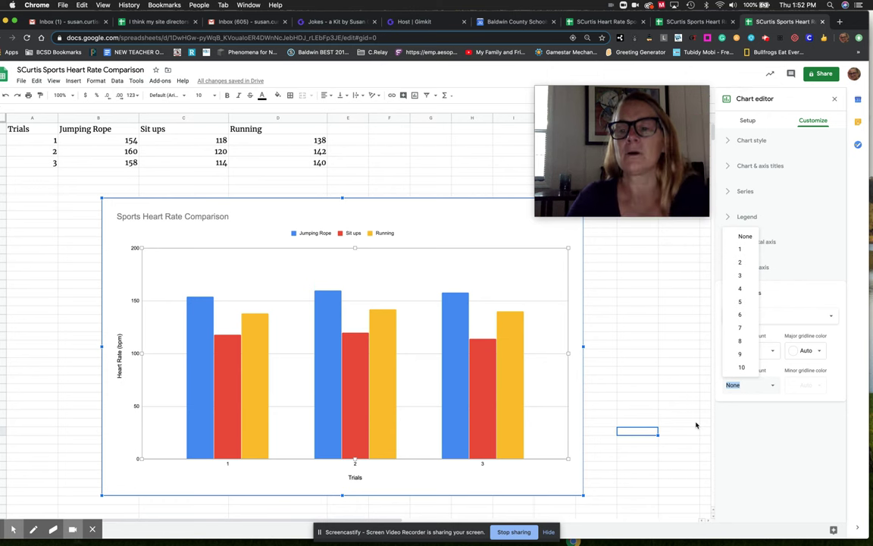
pyautogui.click(734, 356)
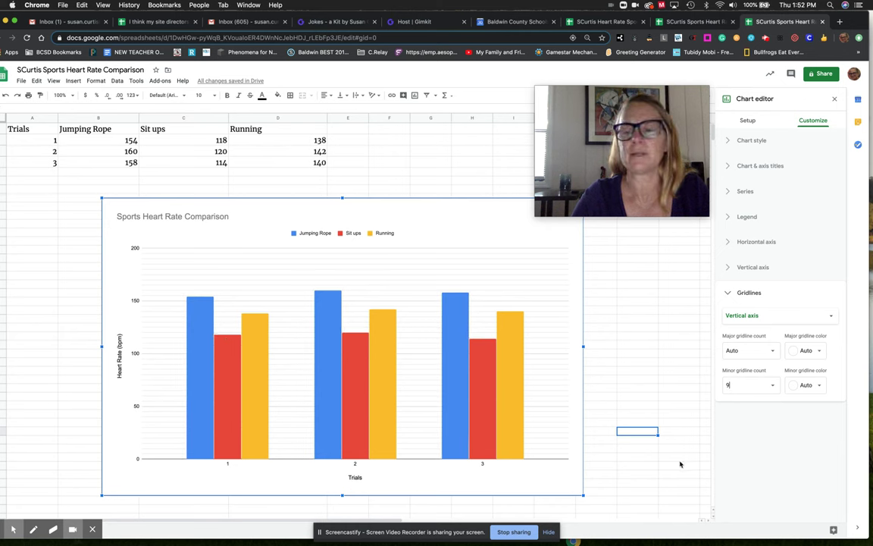
pyautogui.click(729, 294)
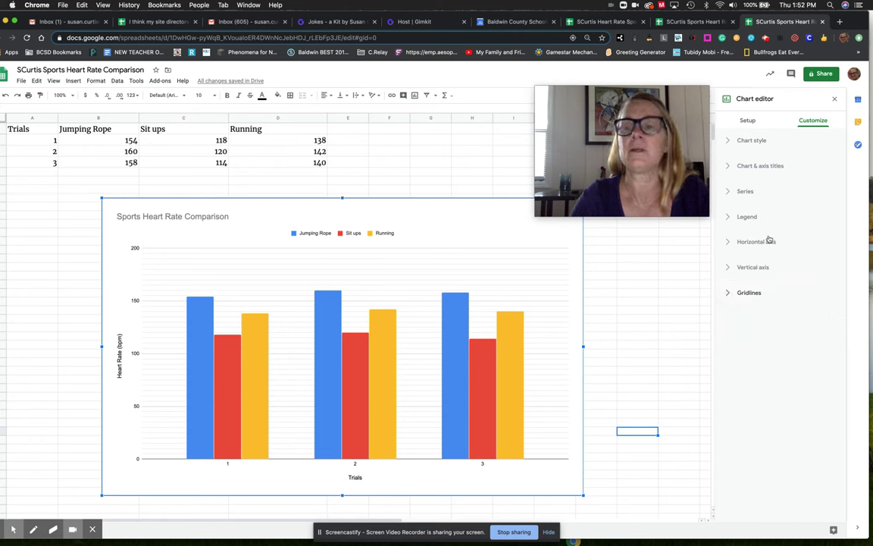
# Step: Turn on data labels for all chart series, then close the chart editor
pyautogui.click(728, 192)
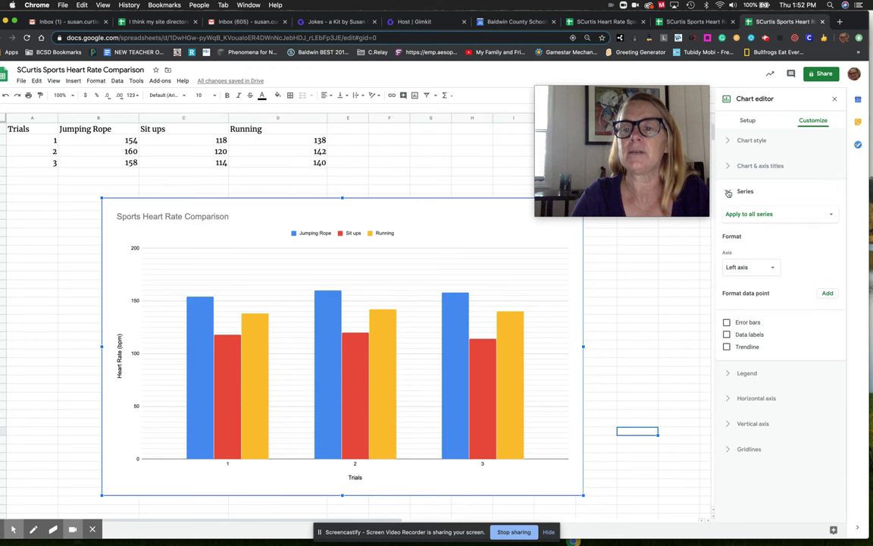
pyautogui.click(727, 336)
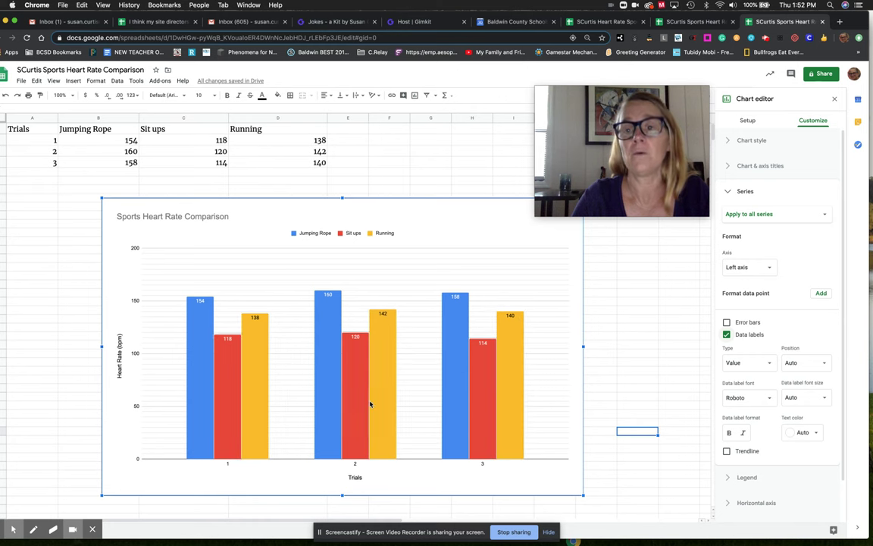
pyautogui.click(628, 387)
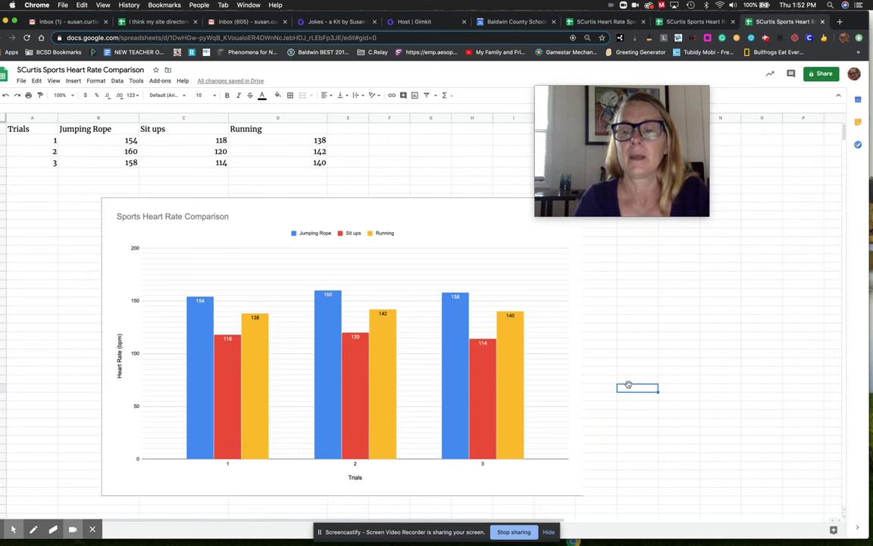